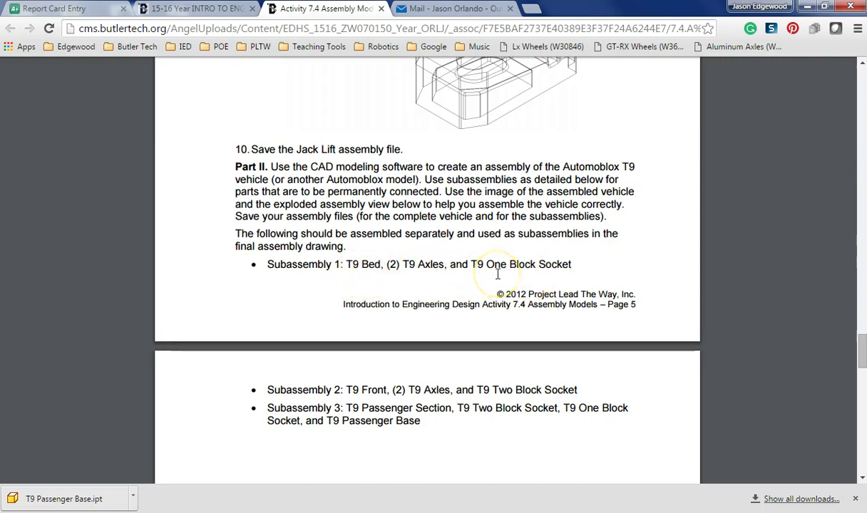
# - Switch from the browser instructions to the empty assembly in Autodesk Inventor
pyautogui.hotkey('alt', 'Tab')
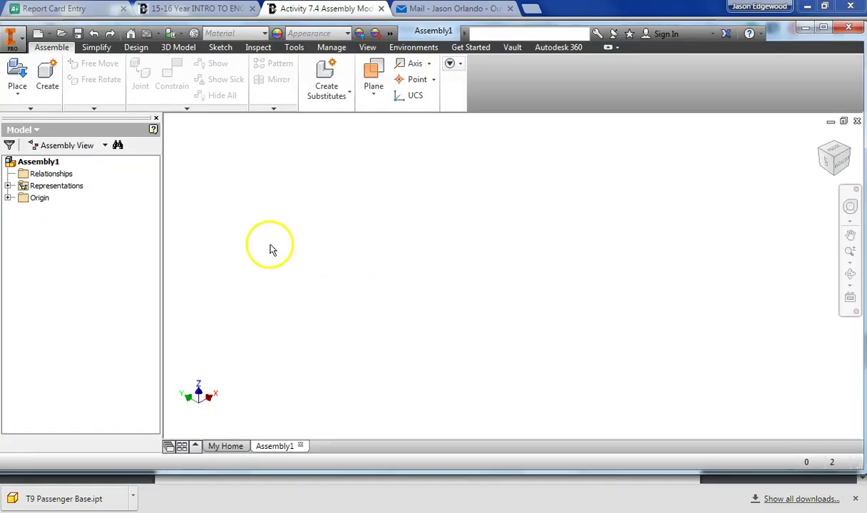
pyautogui.click(13, 35)
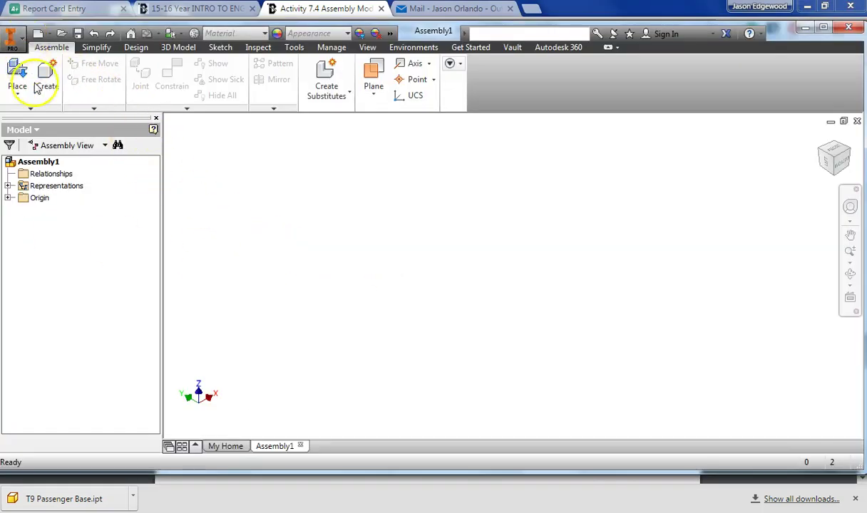
pyautogui.click(28, 83)
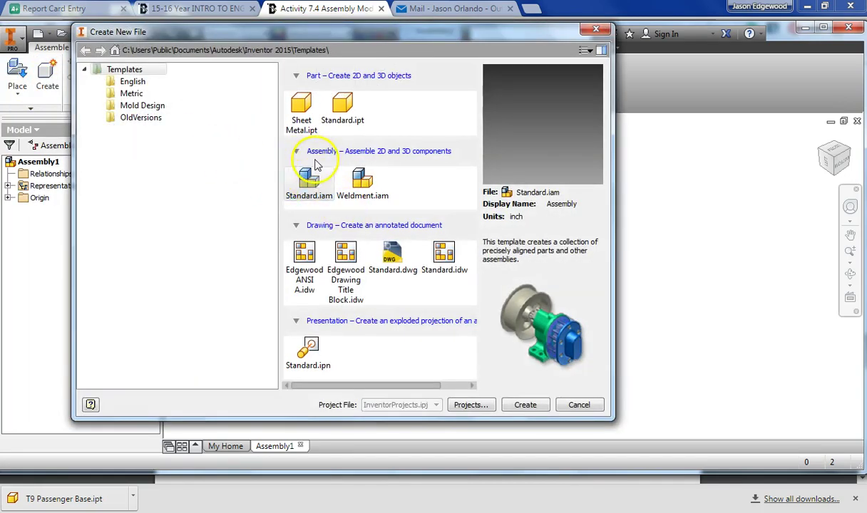
pyautogui.click(586, 406)
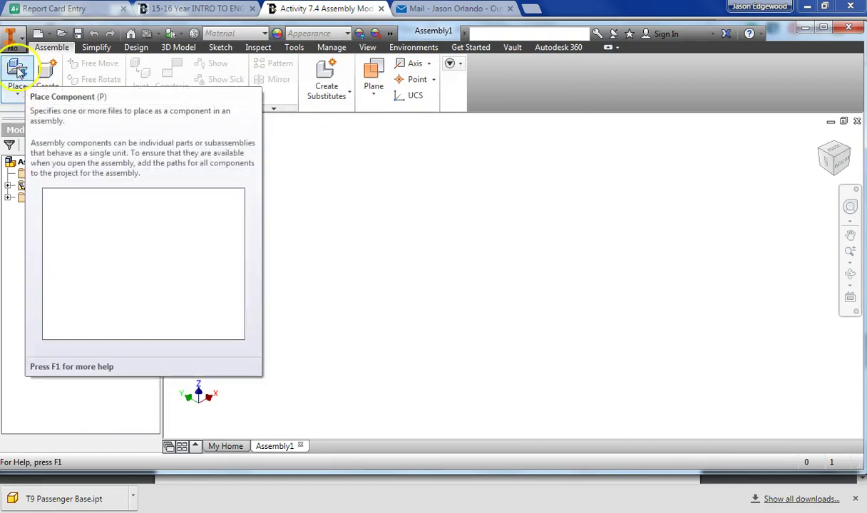
# - Place one T9 Bed component from the T9 Automoblox folder, grounded at the assembly origin
pyautogui.click(18, 92)
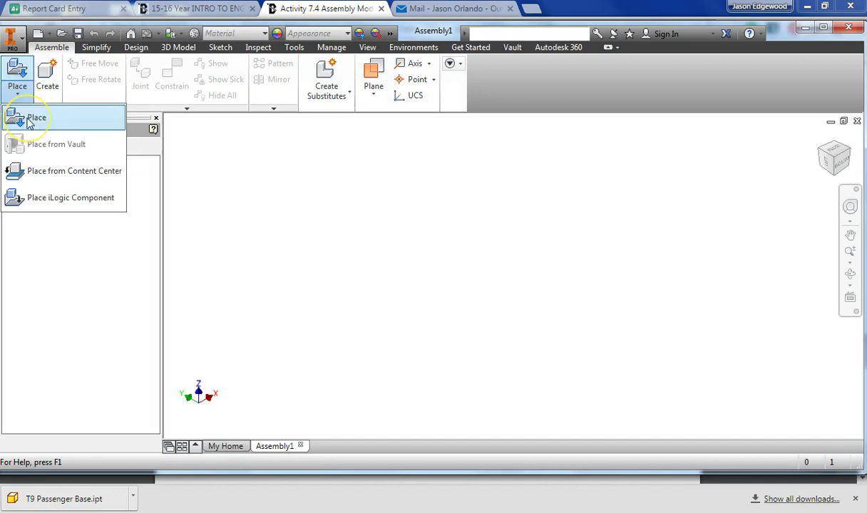
pyautogui.click(30, 121)
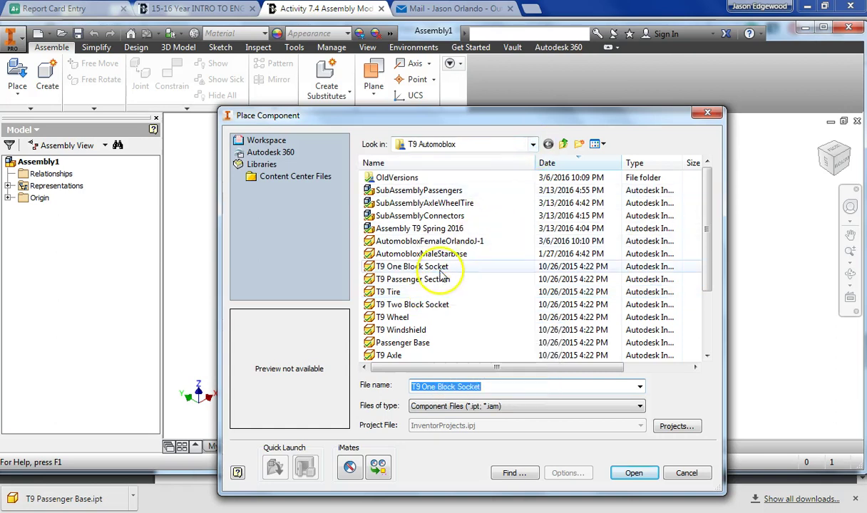
pyautogui.click(410, 305)
pyautogui.scroll(-2, 397, 313)
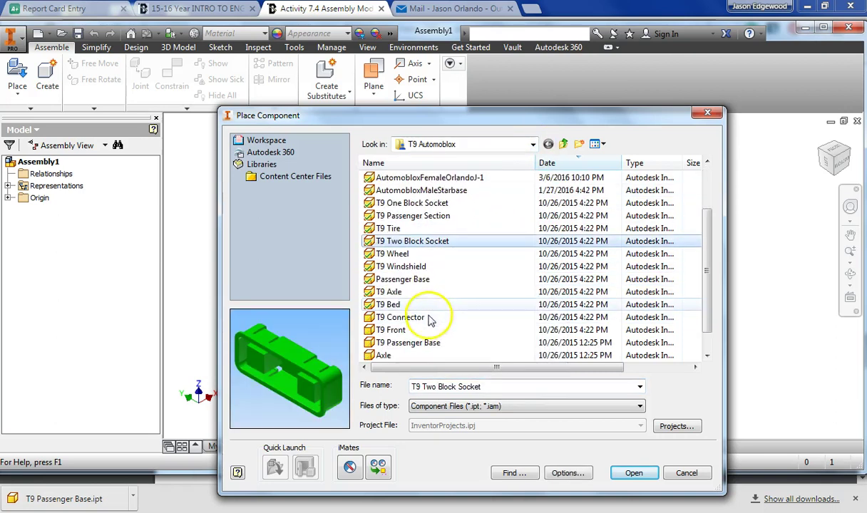
pyautogui.click(390, 305)
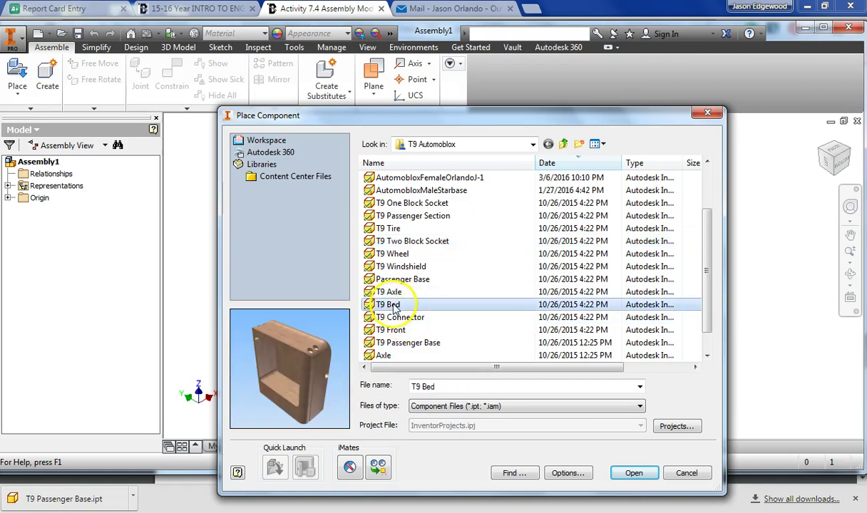
pyautogui.click(635, 474)
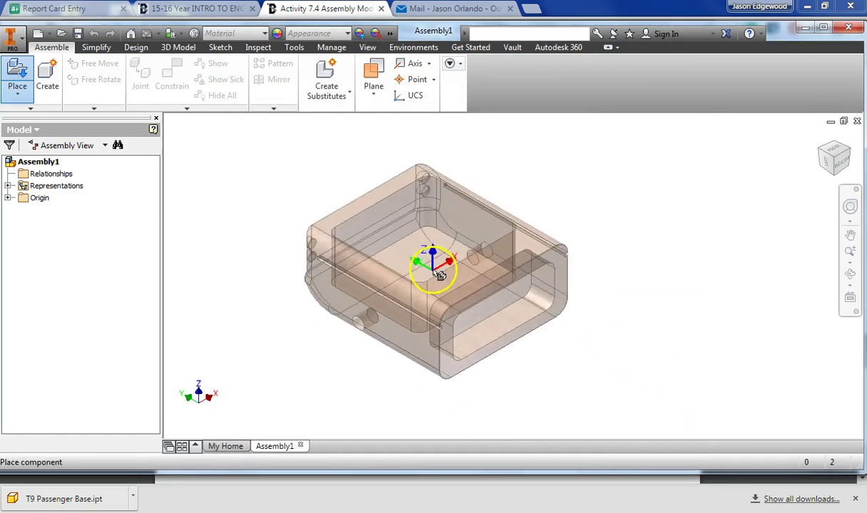
pyautogui.rightClick(463, 256)
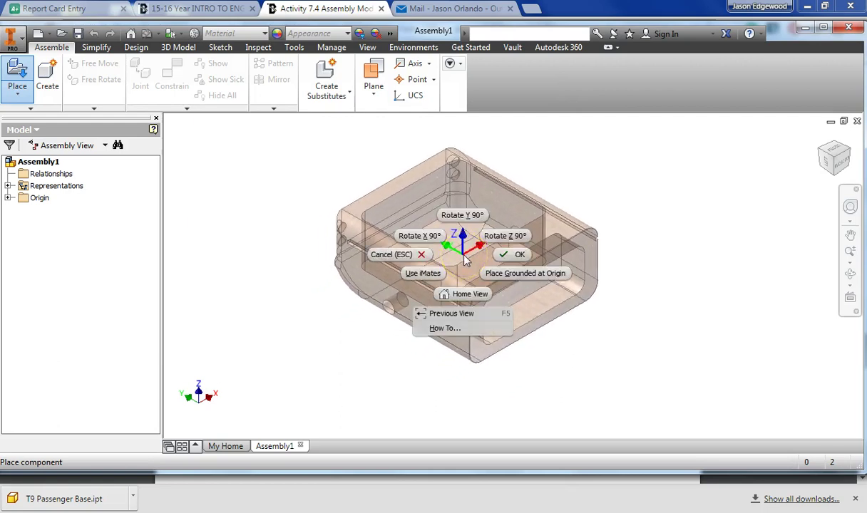
pyautogui.click(515, 276)
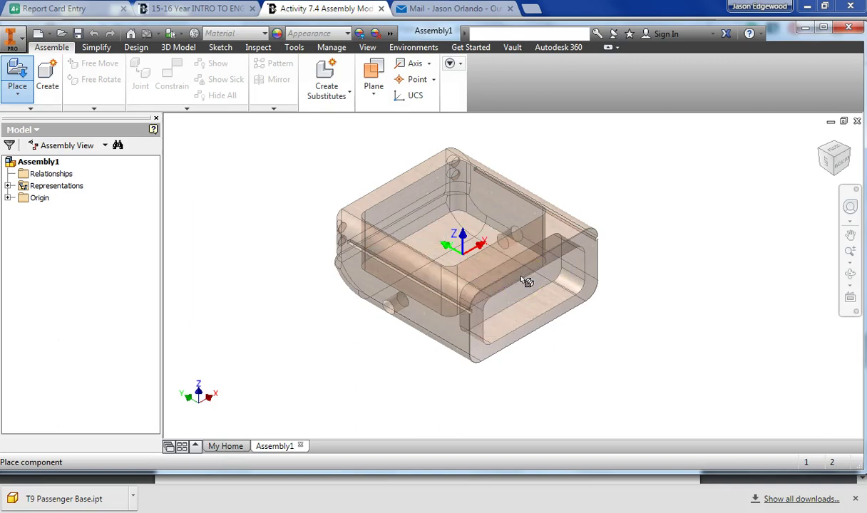
pyautogui.click(531, 273)
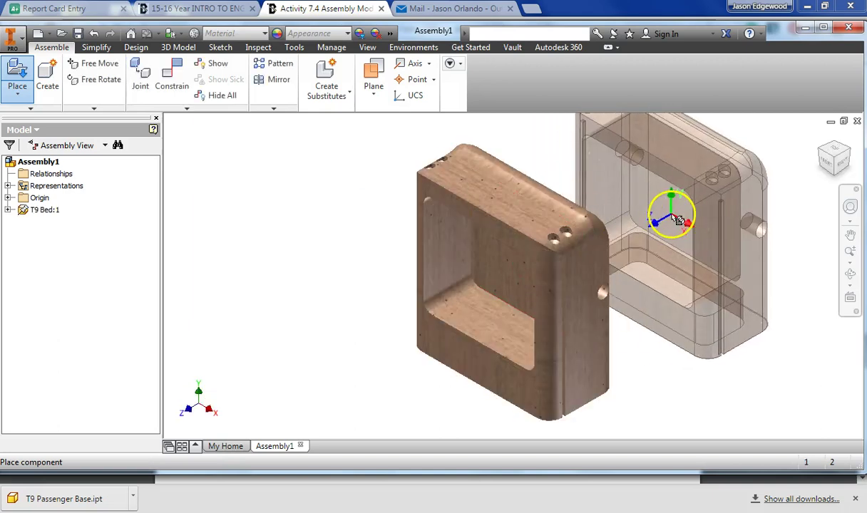
pyautogui.rightClick(672, 221)
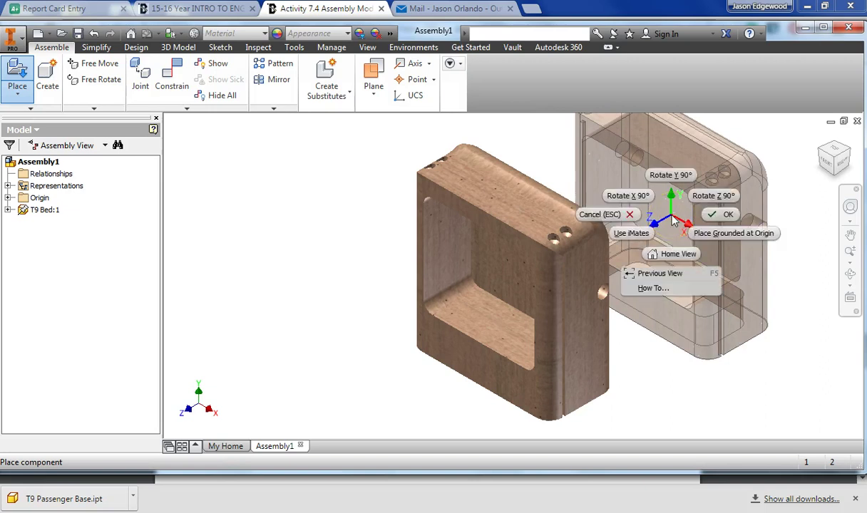
pyautogui.click(722, 220)
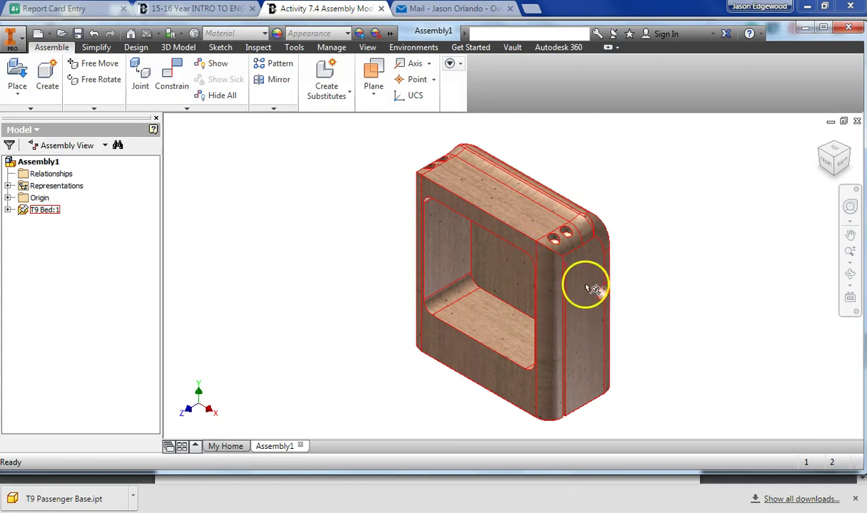
# - Orient the bed upright to its Bottom view and set that view as the Front view
pyautogui.click(853, 303)
pyautogui.click(610, 330)
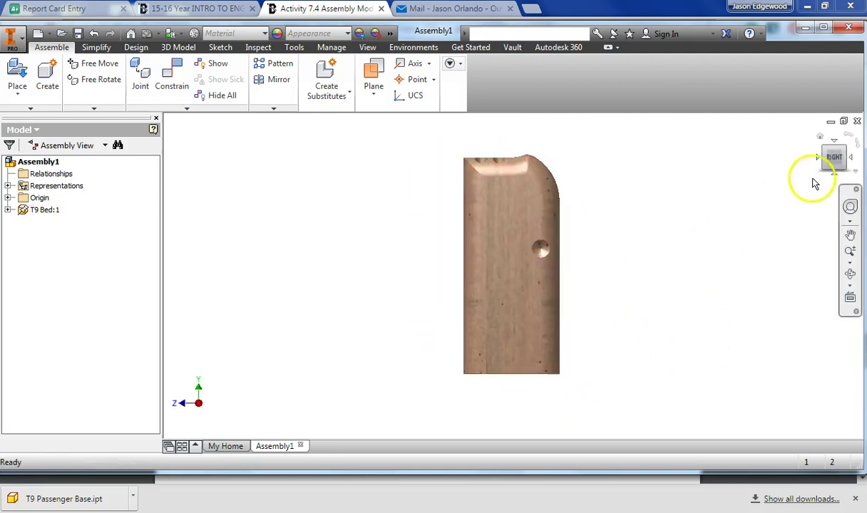
pyautogui.click(860, 151)
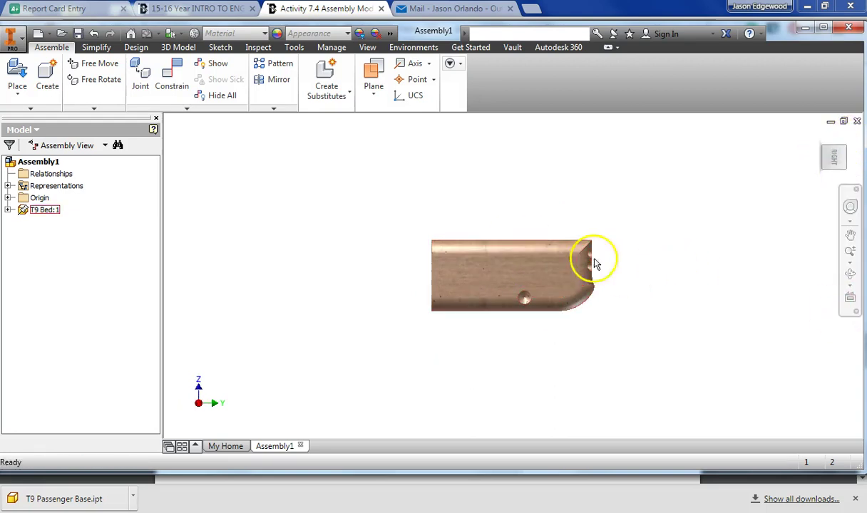
pyautogui.moveTo(841, 151)
pyautogui.moveTo(836, 153)
pyautogui.mouseDown()
pyautogui.moveTo(824, 161)
pyautogui.moveTo(829, 151)
pyautogui.mouseUp()
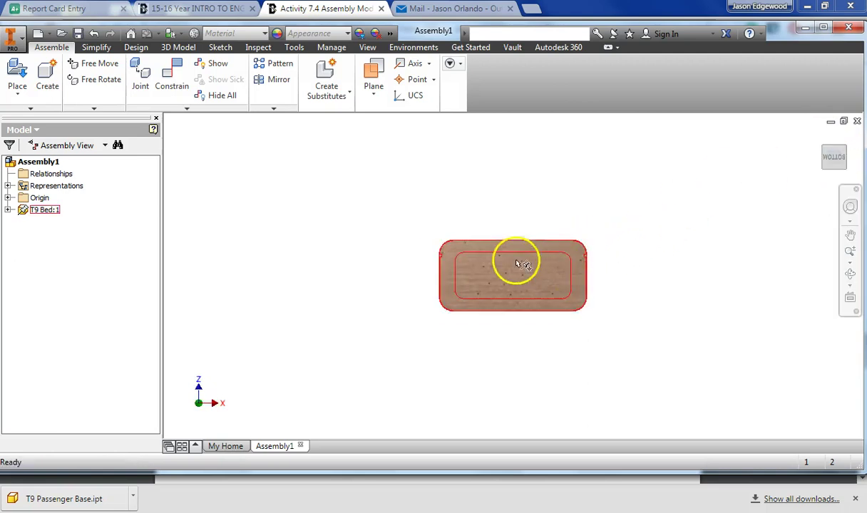
pyautogui.rightClick(836, 160)
pyautogui.moveTo(850, 266)
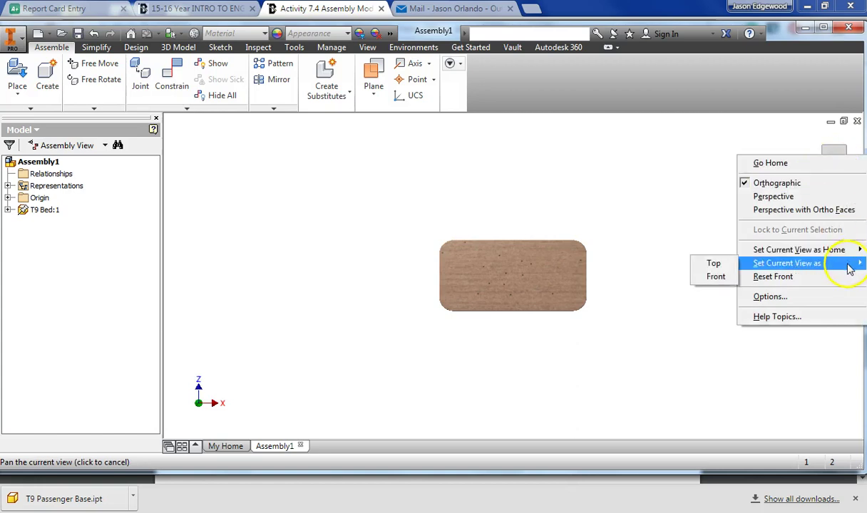
pyautogui.click(716, 276)
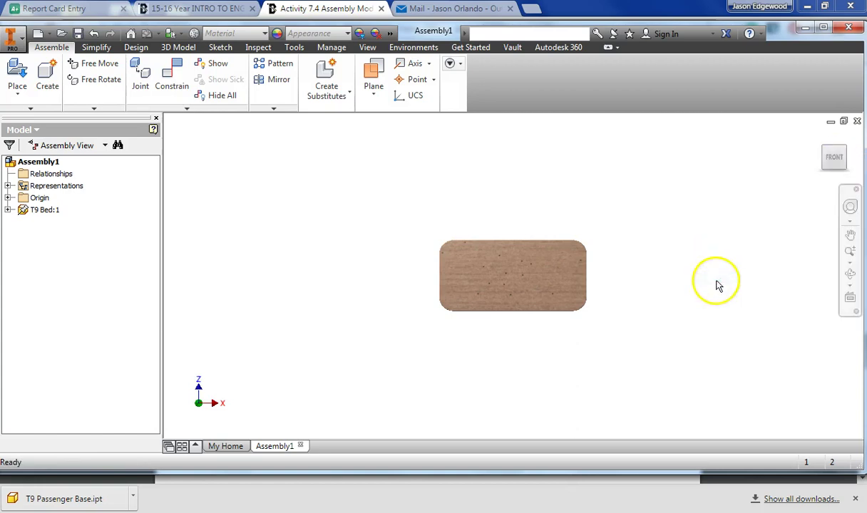
# - Set the isometric view between the front, right and top faces as the home view with Fit to View
pyautogui.click(842, 154)
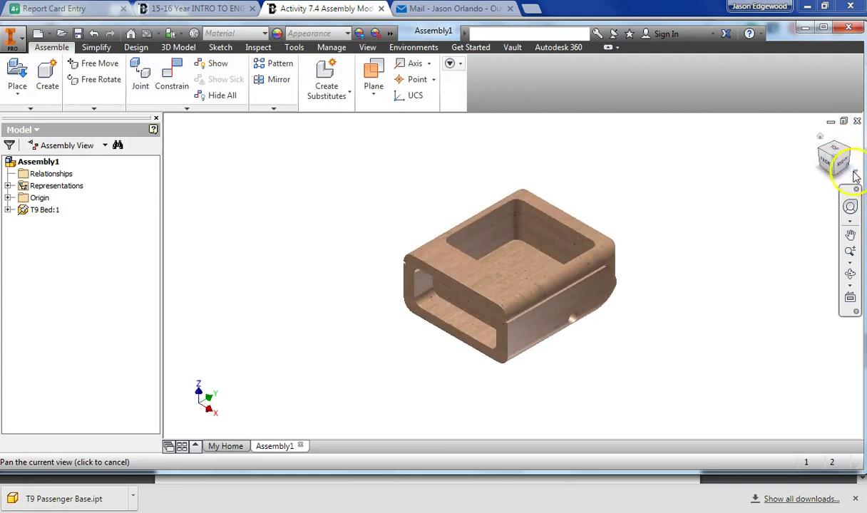
pyautogui.rightClick(836, 154)
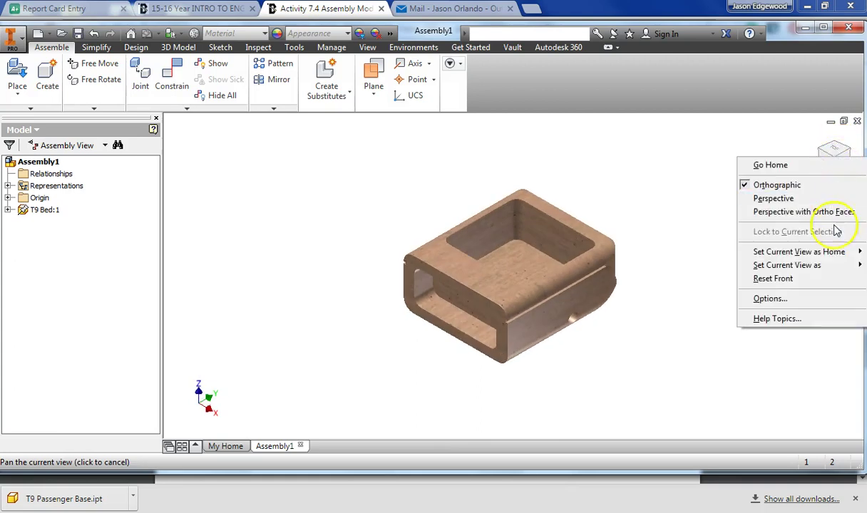
pyautogui.moveTo(784, 252)
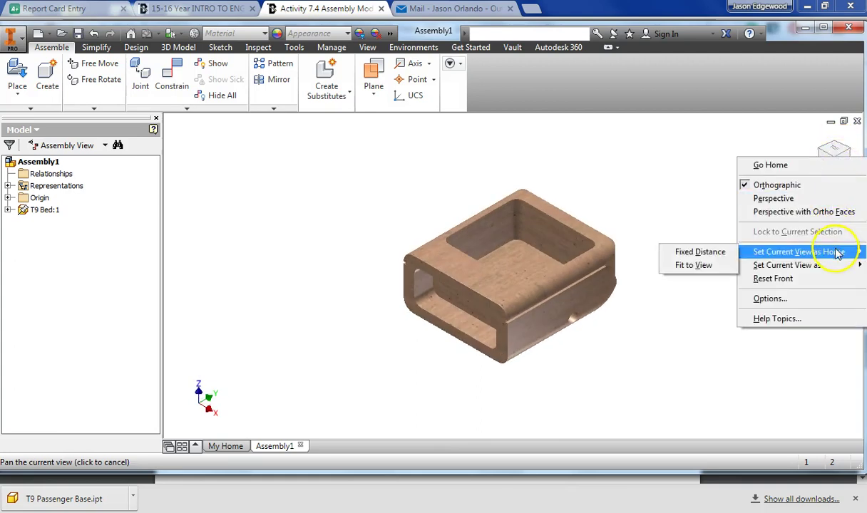
pyautogui.click(714, 268)
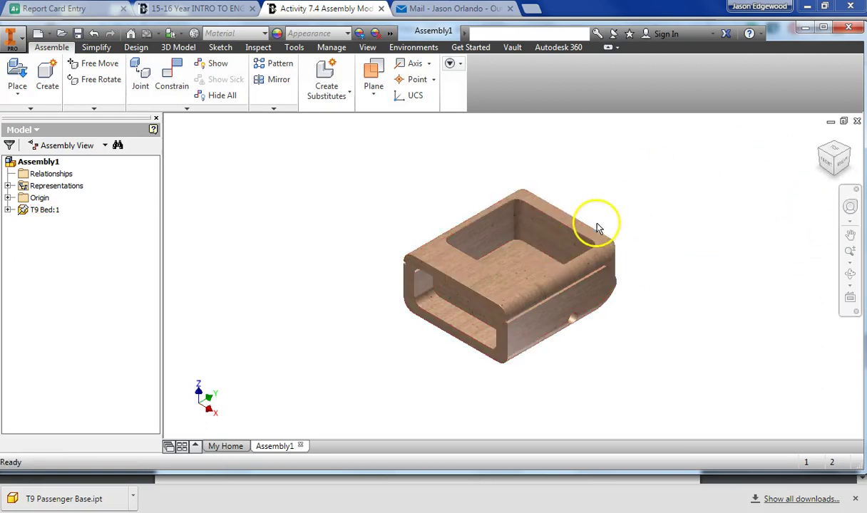
pyautogui.click(822, 130)
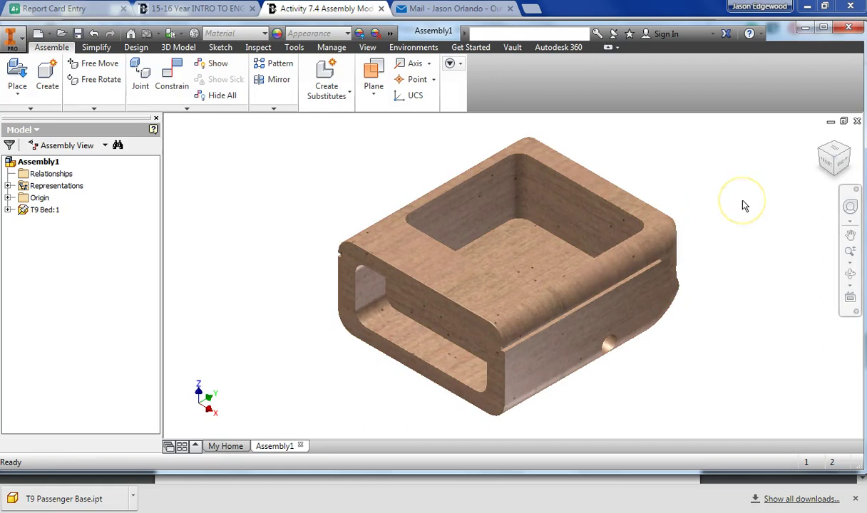
# - Place two T9 Axle components in the empty space beside the bed
pyautogui.click(84, 78)
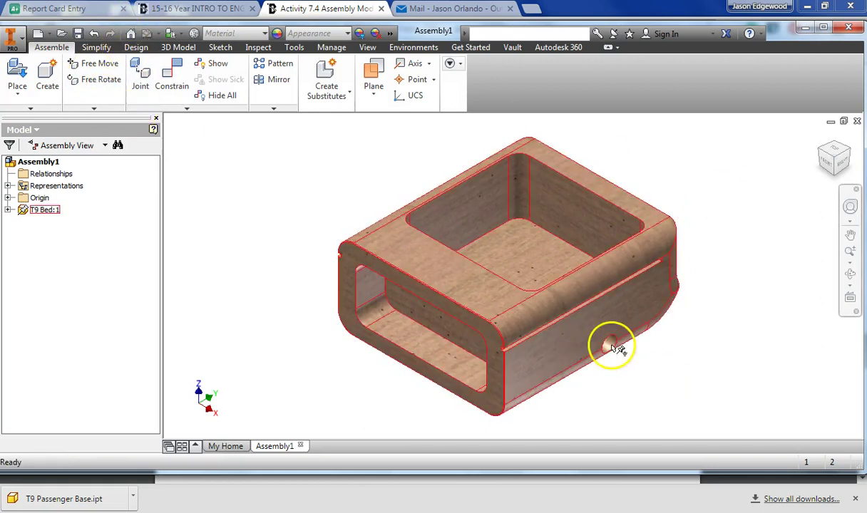
pyautogui.click(18, 71)
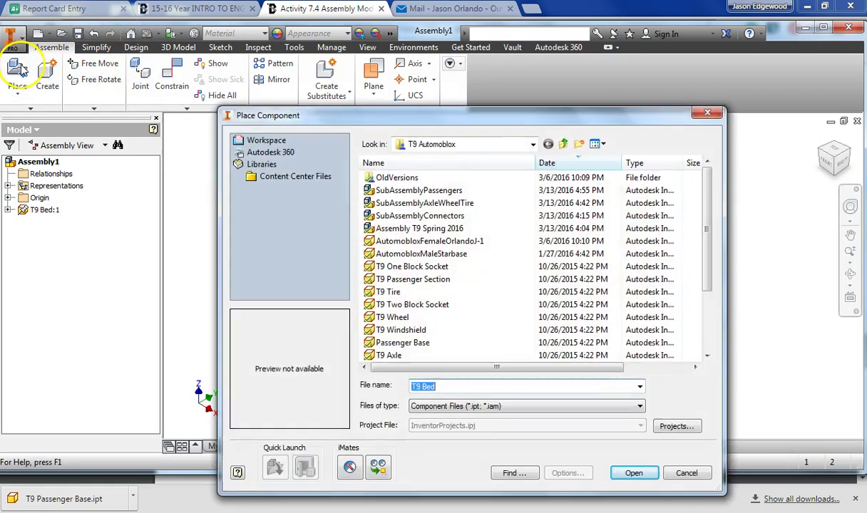
pyautogui.click(399, 357)
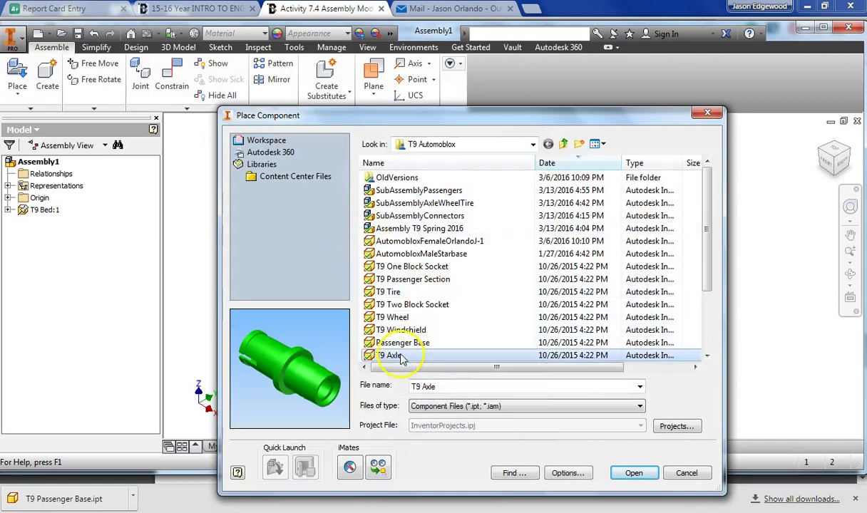
pyautogui.click(633, 473)
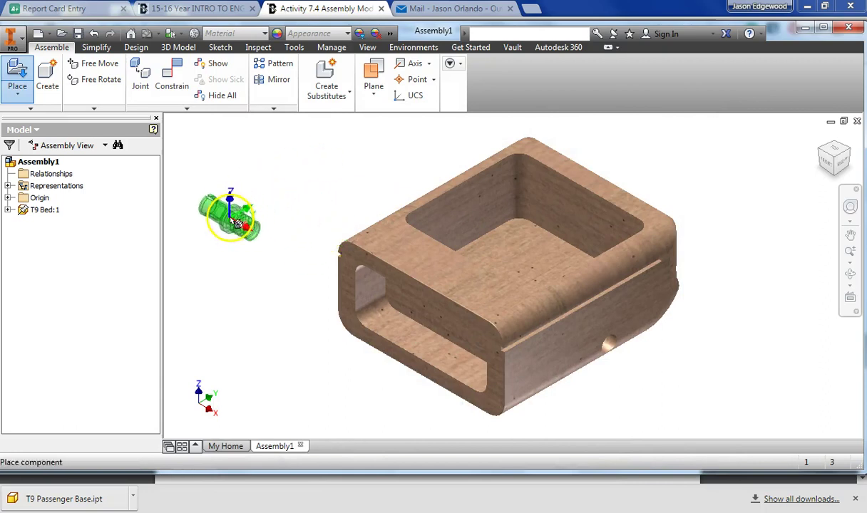
pyautogui.click(235, 225)
pyautogui.click(307, 174)
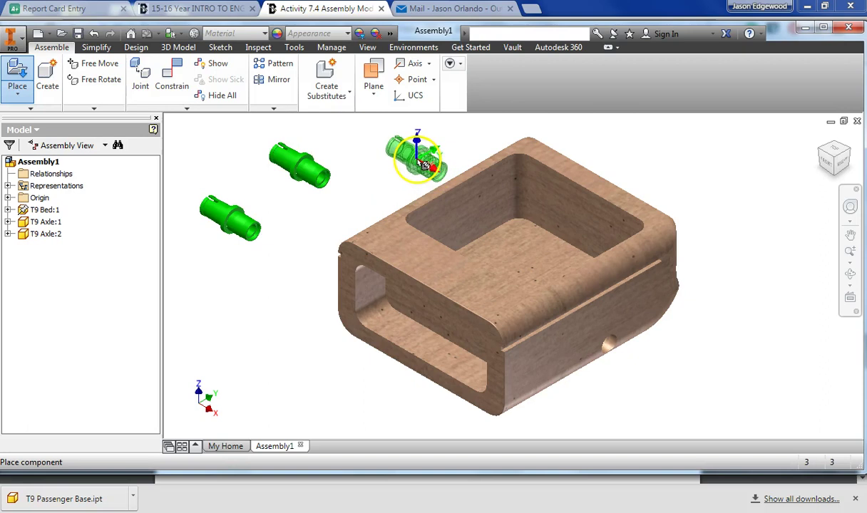
pyautogui.rightClick(424, 165)
pyautogui.click(456, 159)
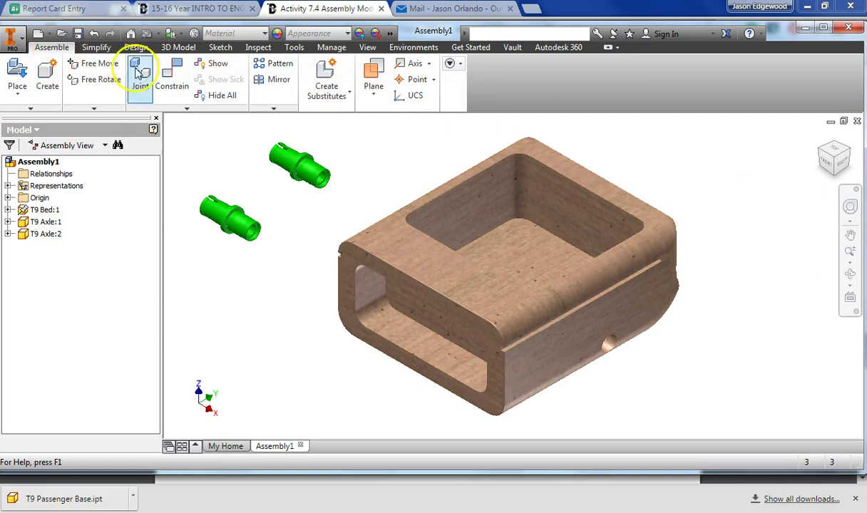
# - Insert one axle into the bed's side axle hole with an Opposed Insert constraint at its collar's unslotted-side edge, offset 0.000 in, and test its rotation
pyautogui.click(175, 75)
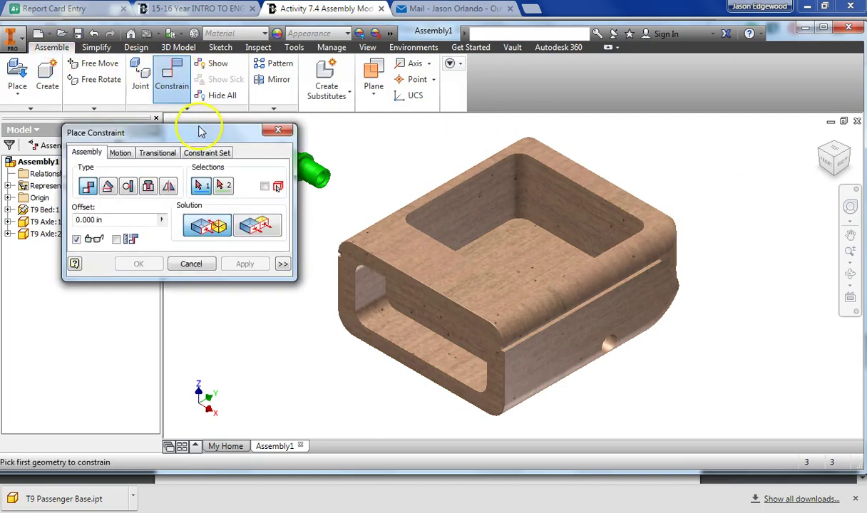
pyautogui.moveTo(201, 133); pyautogui.dragTo(179, 162)
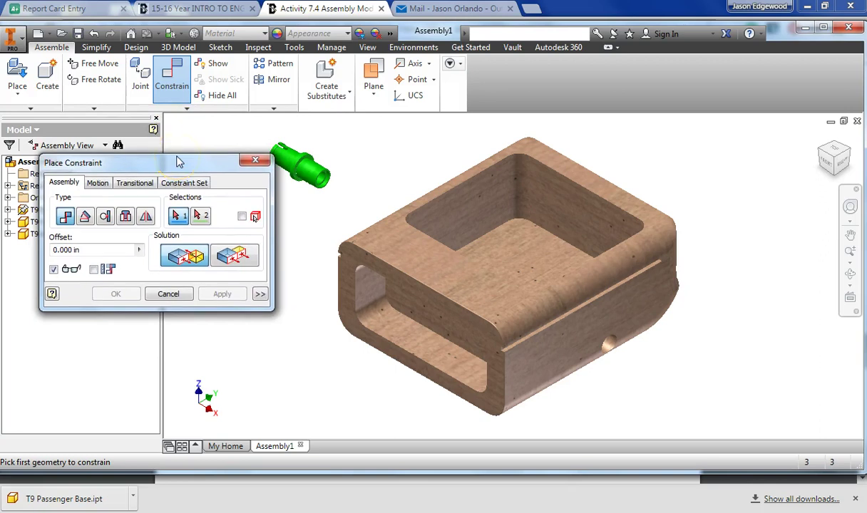
pyautogui.click(127, 218)
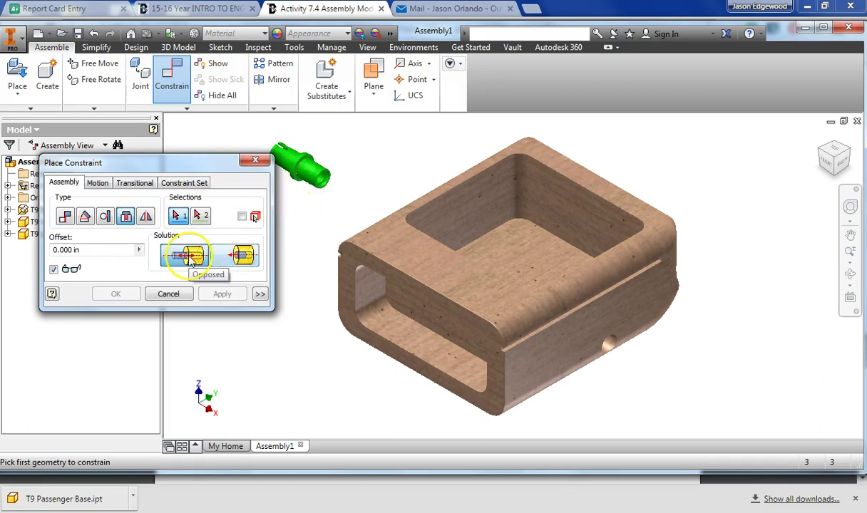
pyautogui.click(611, 343)
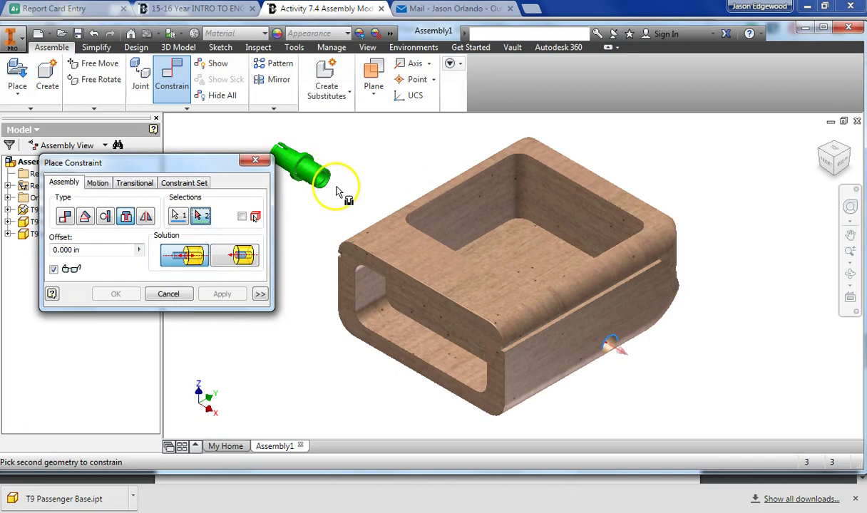
pyautogui.scroll(2, 317, 173)
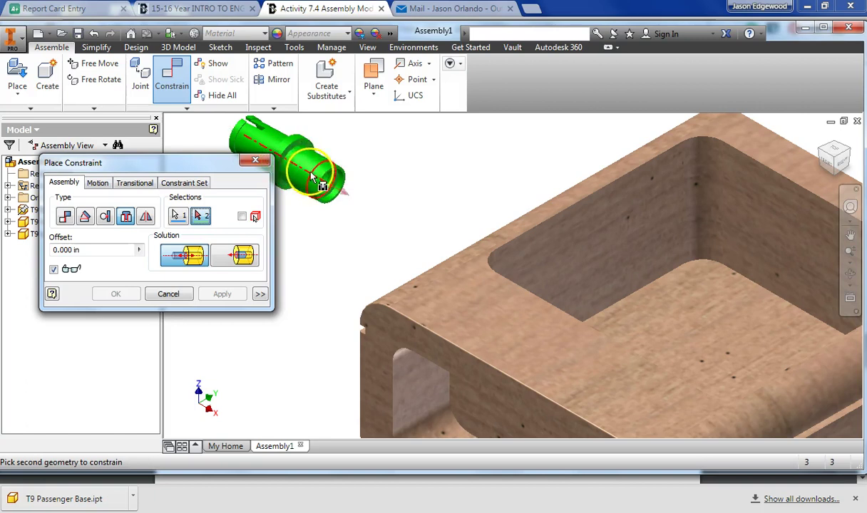
pyautogui.scroll(-4, 403, 234)
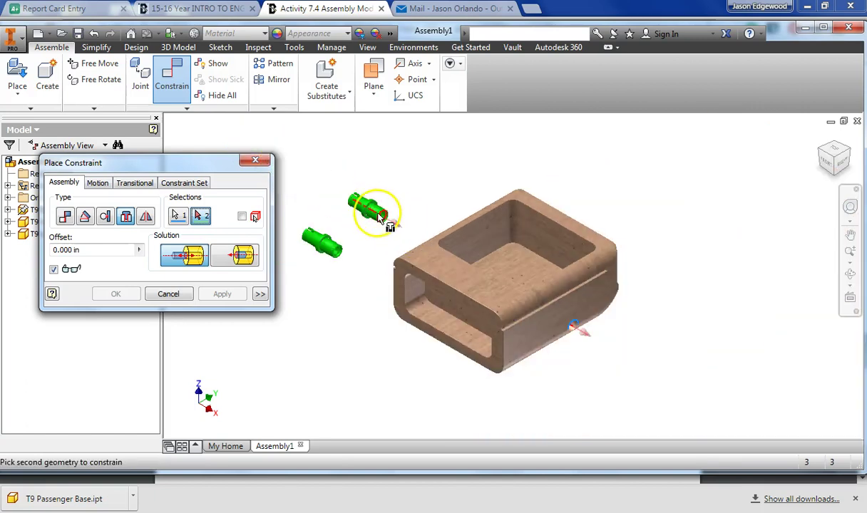
pyautogui.scroll(3, 380, 220)
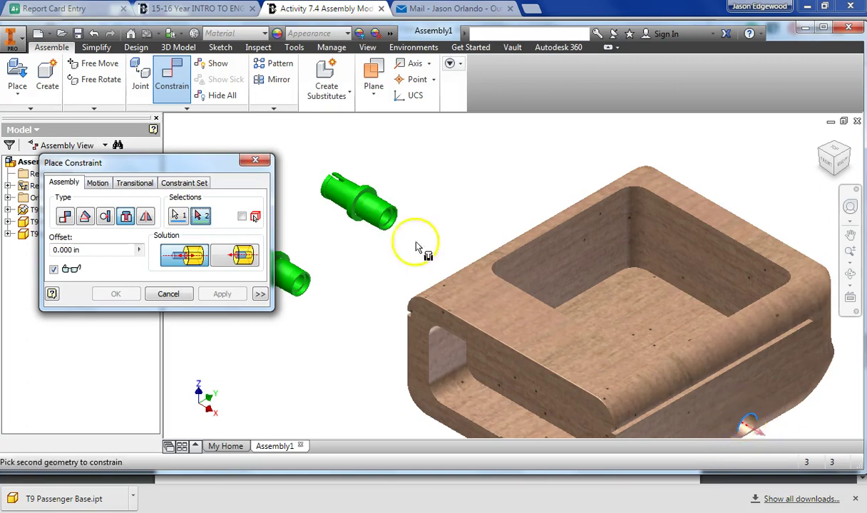
pyautogui.scroll(-3, 355, 205)
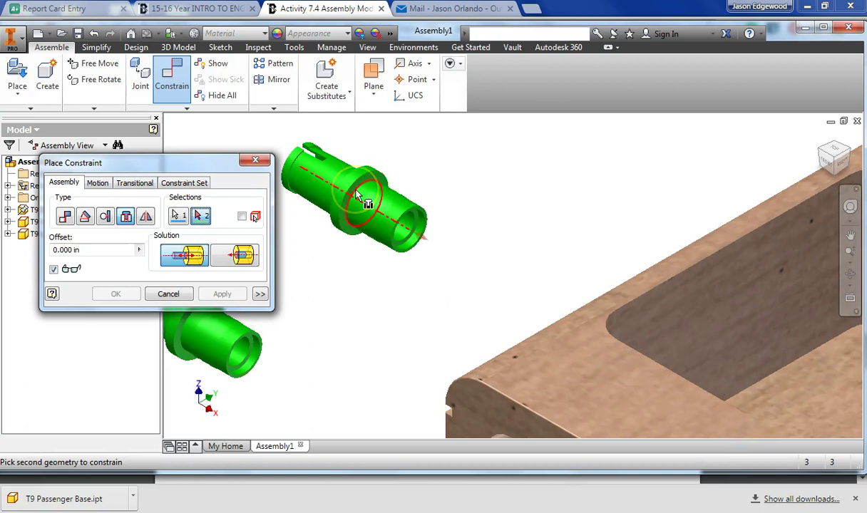
pyautogui.moveTo(355, 196)
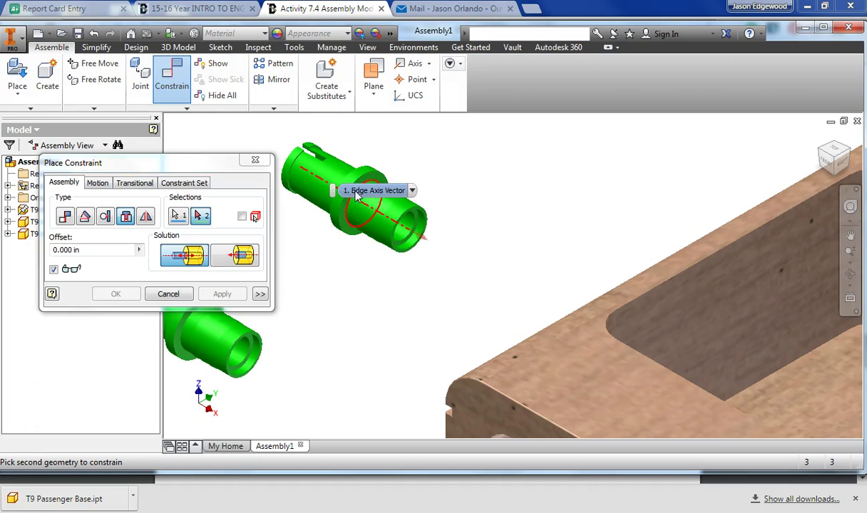
pyautogui.scroll(3, 355, 196)
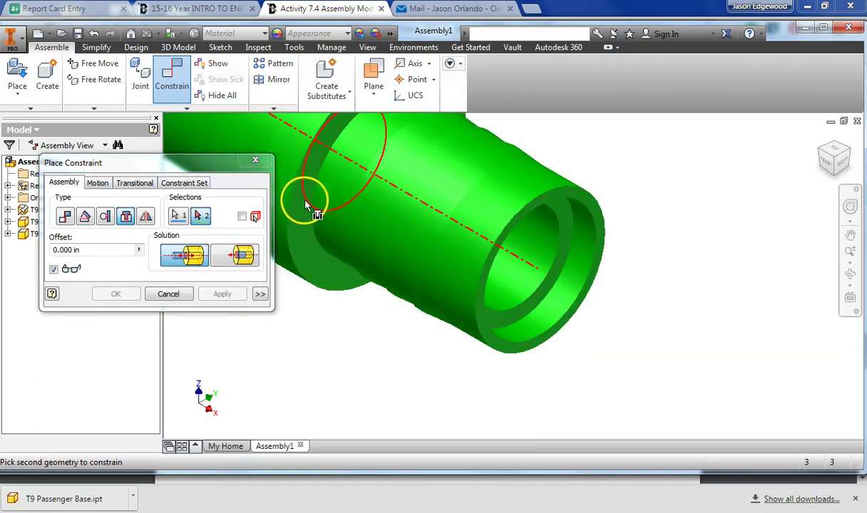
pyautogui.scroll(-2, 314, 249)
pyautogui.scroll(-2, 324, 238)
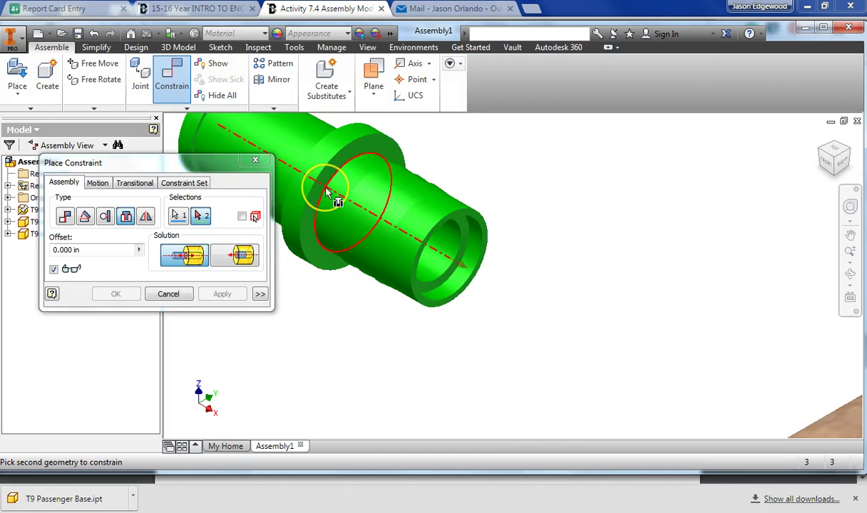
pyautogui.moveTo(326, 191)
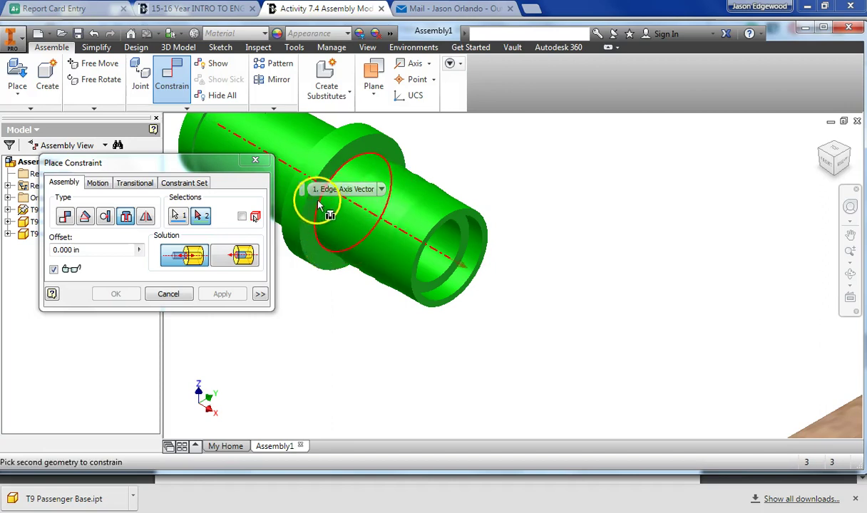
pyautogui.click(332, 181)
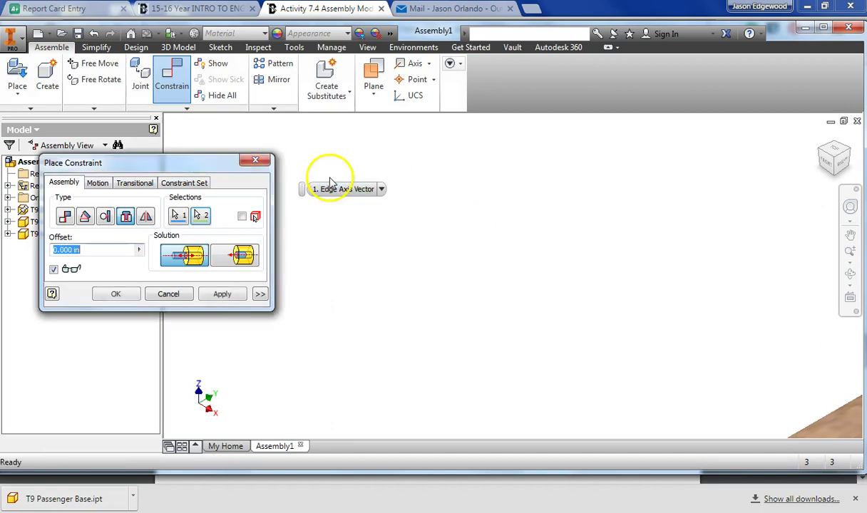
pyautogui.scroll(-4, 436, 270)
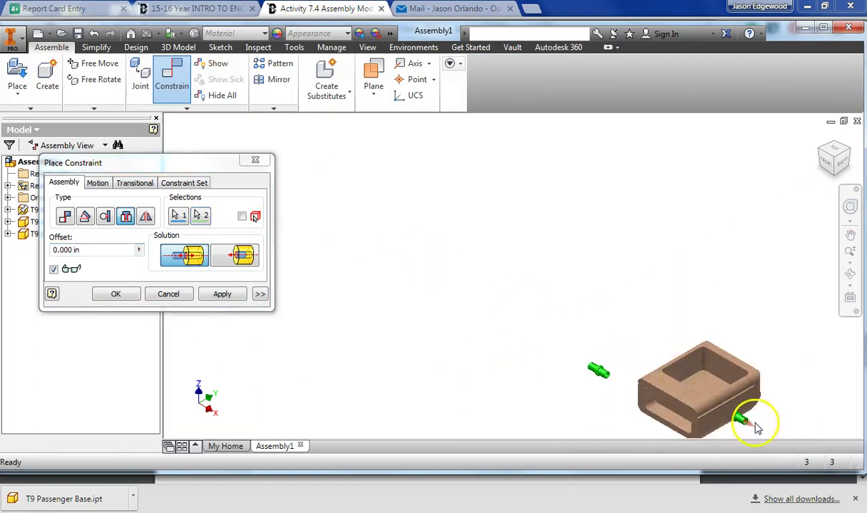
pyautogui.scroll(5, 747, 419)
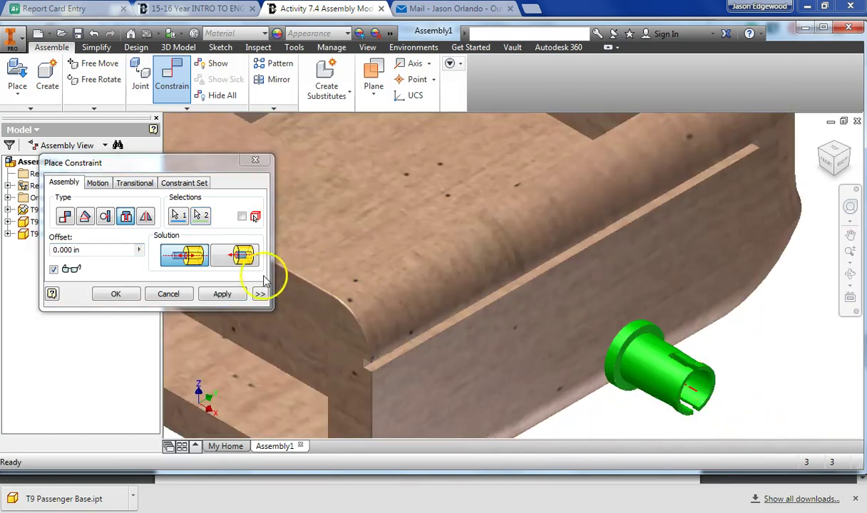
pyautogui.click(222, 294)
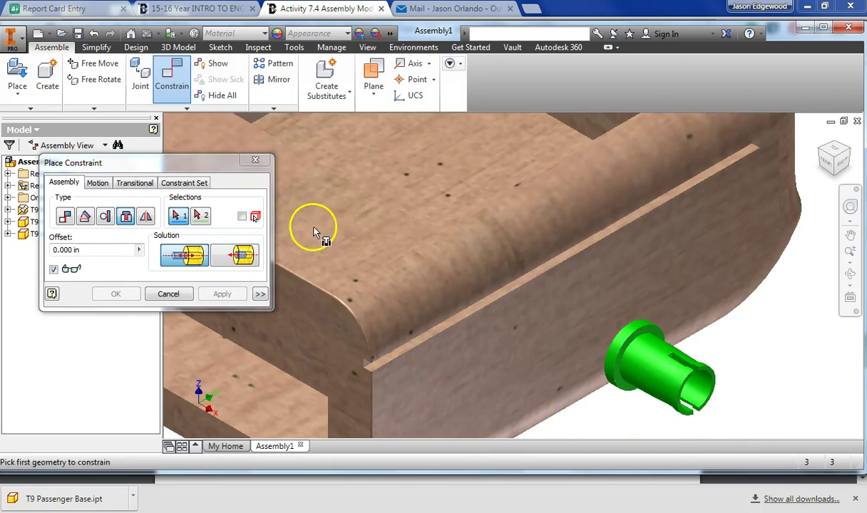
pyautogui.click(255, 162)
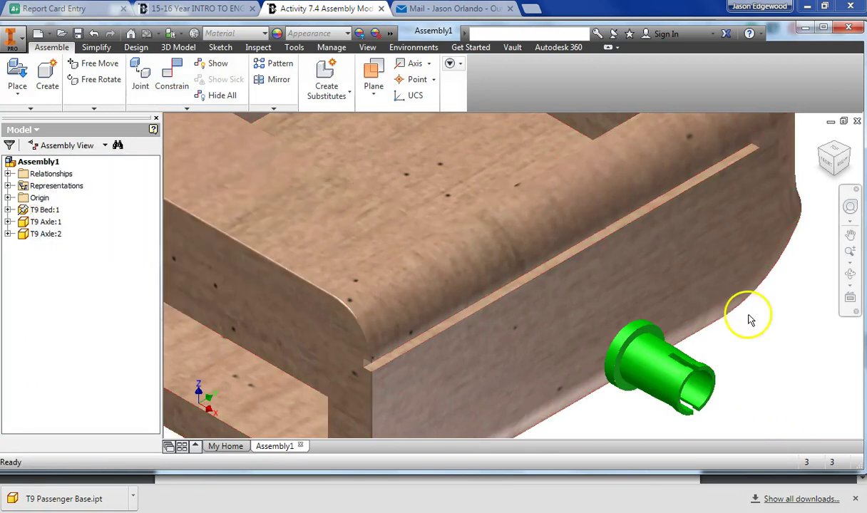
pyautogui.click(681, 360)
pyautogui.moveTo(693, 372)
pyautogui.mouseDown()
pyautogui.moveTo(688, 394)
pyautogui.moveTo(677, 391)
pyautogui.moveTo(696, 367)
pyautogui.moveTo(683, 391)
pyautogui.moveTo(704, 398)
pyautogui.moveTo(666, 367)
pyautogui.moveTo(672, 355)
pyautogui.moveTo(688, 399)
pyautogui.moveTo(693, 364)
pyautogui.moveTo(677, 379)
pyautogui.moveTo(686, 393)
pyautogui.moveTo(708, 378)
pyautogui.moveTo(677, 391)
pyautogui.moveTo(680, 371)
pyautogui.moveTo(692, 368)
pyautogui.moveTo(694, 397)
pyautogui.moveTo(690, 361)
pyautogui.moveTo(675, 378)
pyautogui.moveTo(695, 374)
pyautogui.mouseUp()
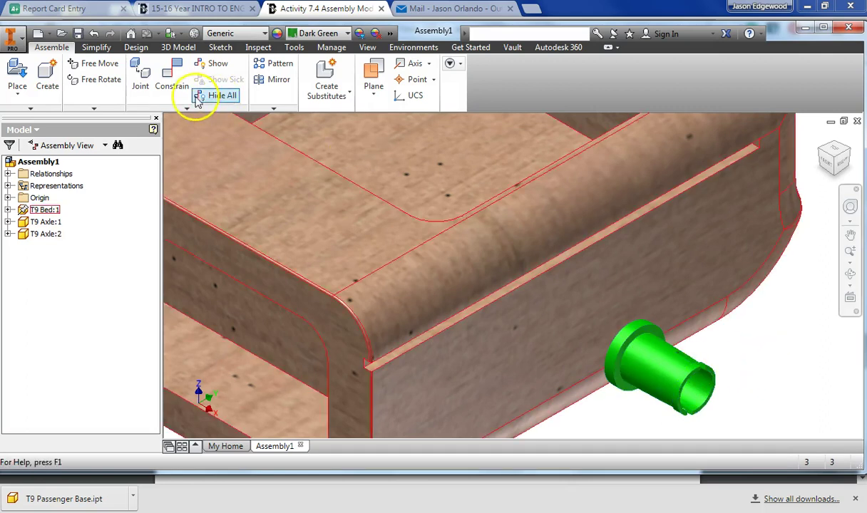
# - Define a 90-degree Angle constraint between the axle's slot face and the bed's flat back face, using that face's vertical edge as explicit reference vector
pyautogui.click(178, 80)
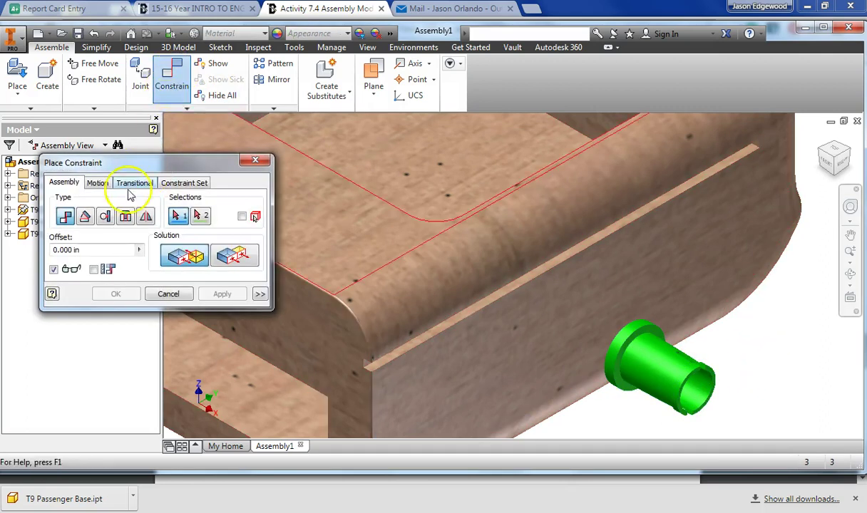
pyautogui.click(85, 217)
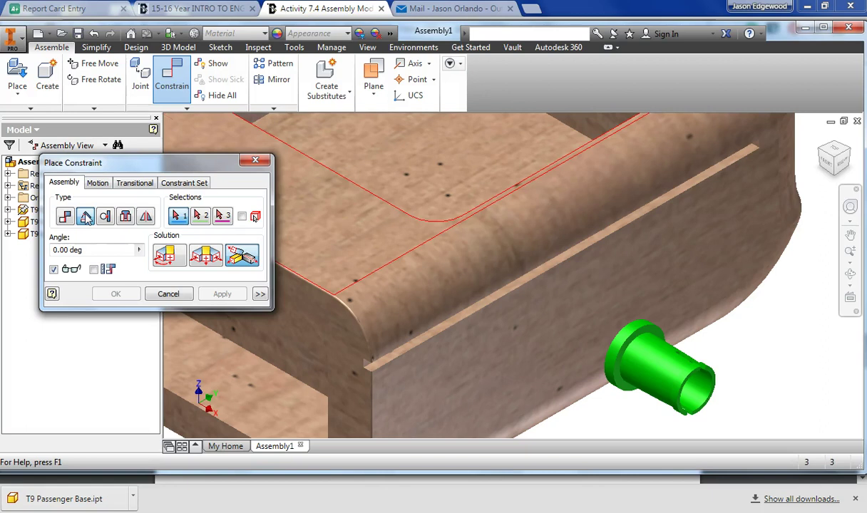
pyautogui.scroll(3, 772, 353)
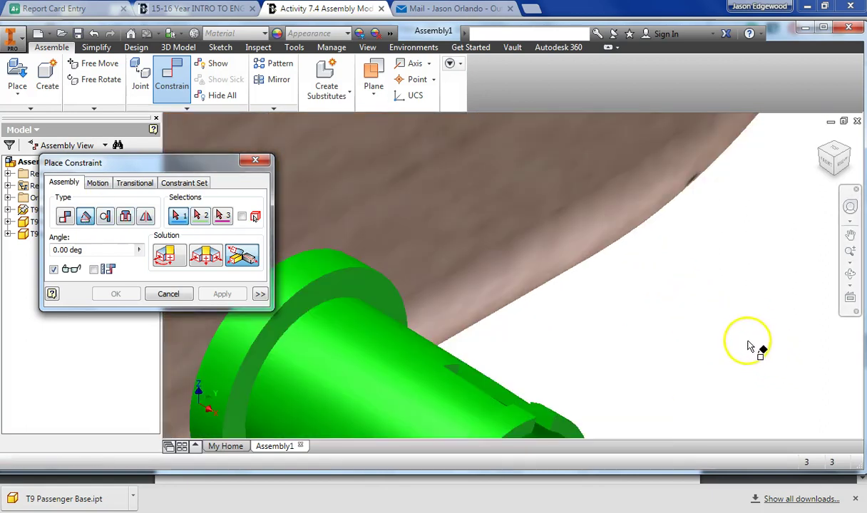
pyautogui.moveTo(690, 343); pyautogui.dragTo(568, 256, button='middle')
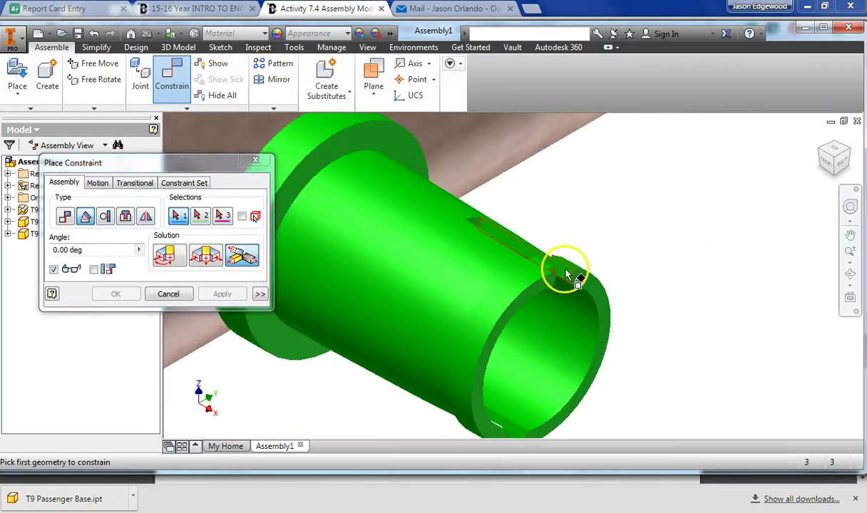
pyautogui.scroll(2, 564, 274)
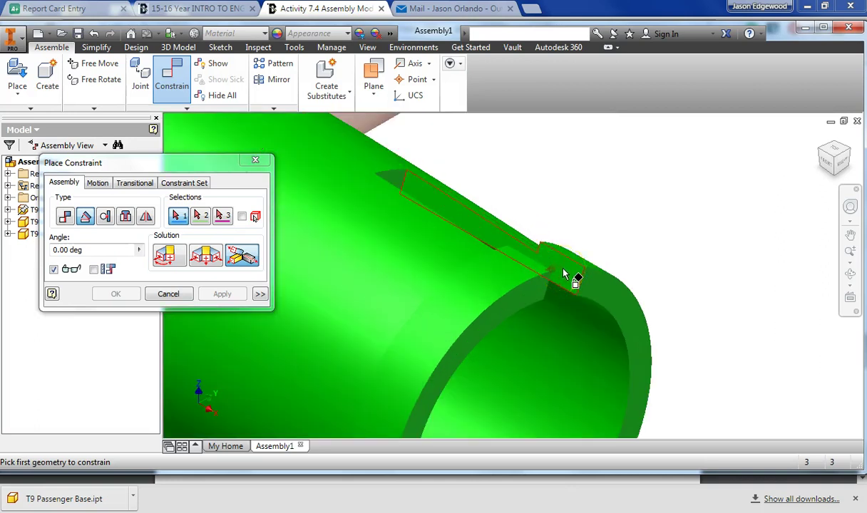
pyautogui.scroll(-2, 572, 116)
pyautogui.scroll(-2, 575, 207)
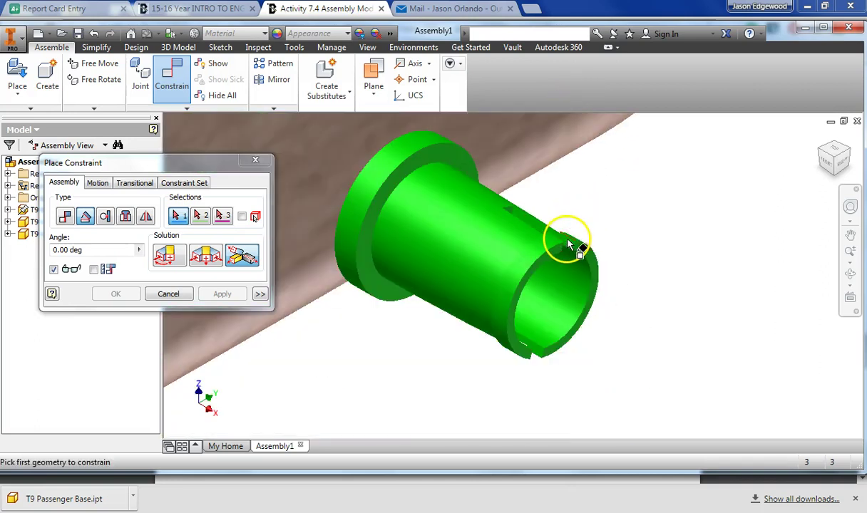
pyautogui.scroll(2, 567, 246)
pyautogui.click(569, 250)
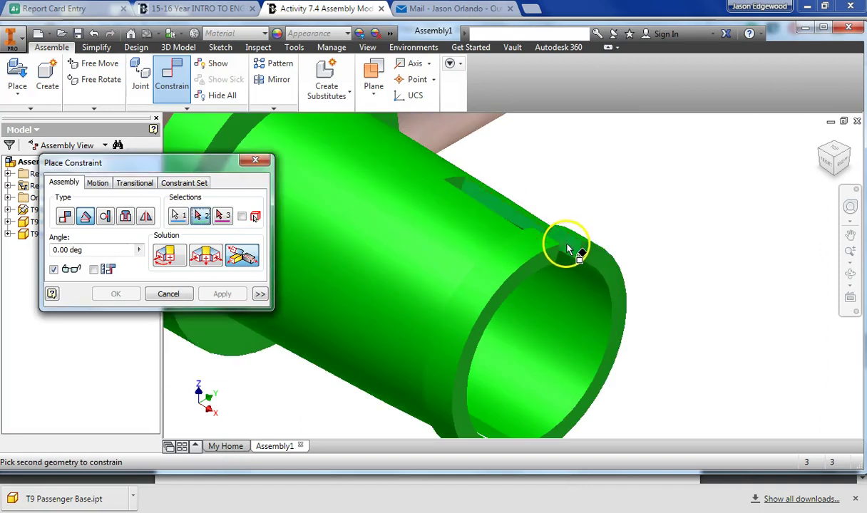
pyautogui.scroll(-4, 648, 228)
pyautogui.moveTo(716, 198); pyautogui.dragTo(657, 287, button='middle')
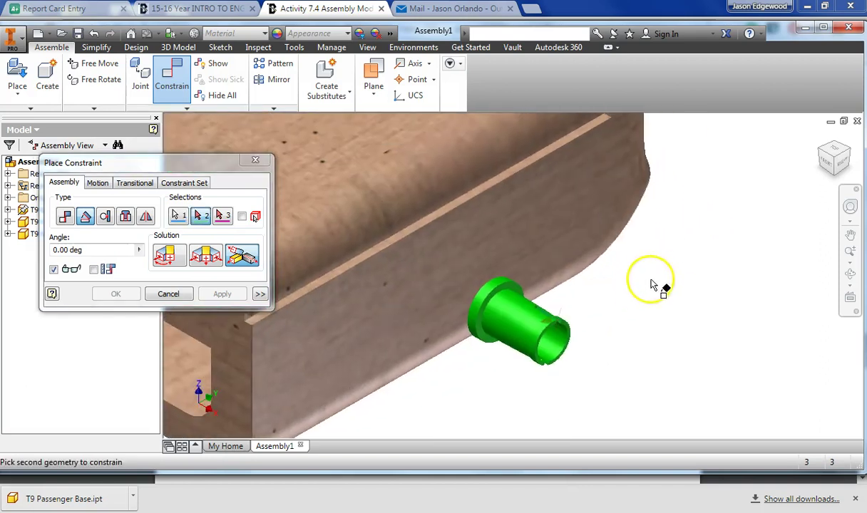
pyautogui.click(853, 156)
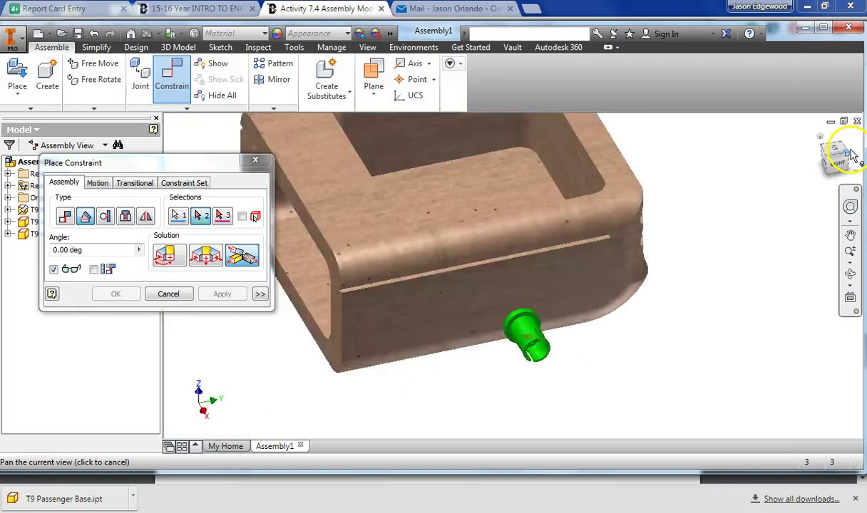
pyautogui.scroll(2, 524, 332)
pyautogui.scroll(2, 534, 338)
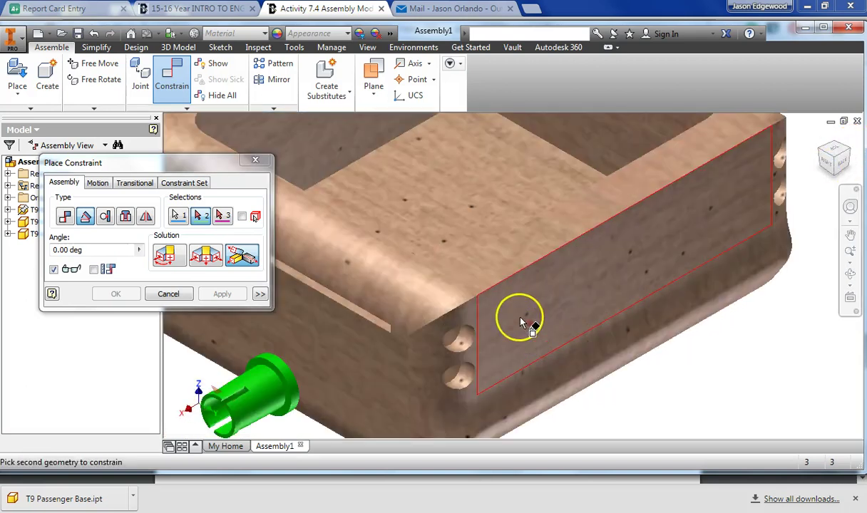
pyautogui.click(531, 325)
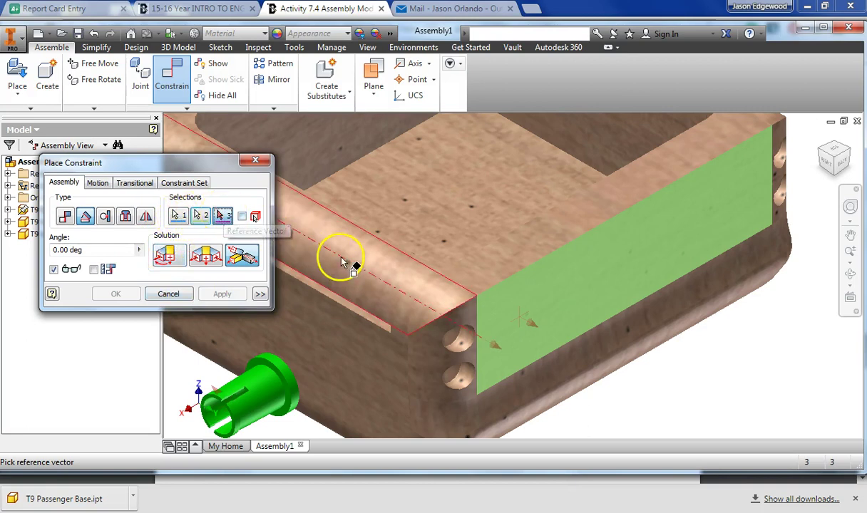
pyautogui.click(479, 322)
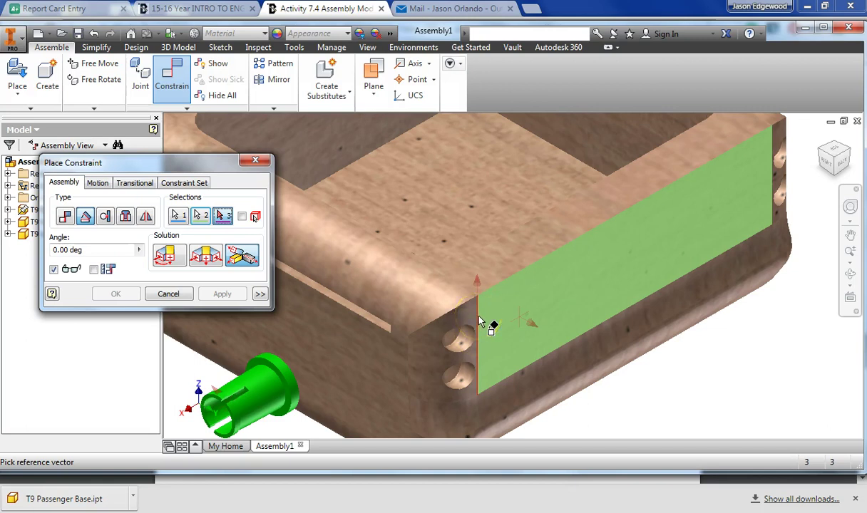
pyautogui.click(479, 323)
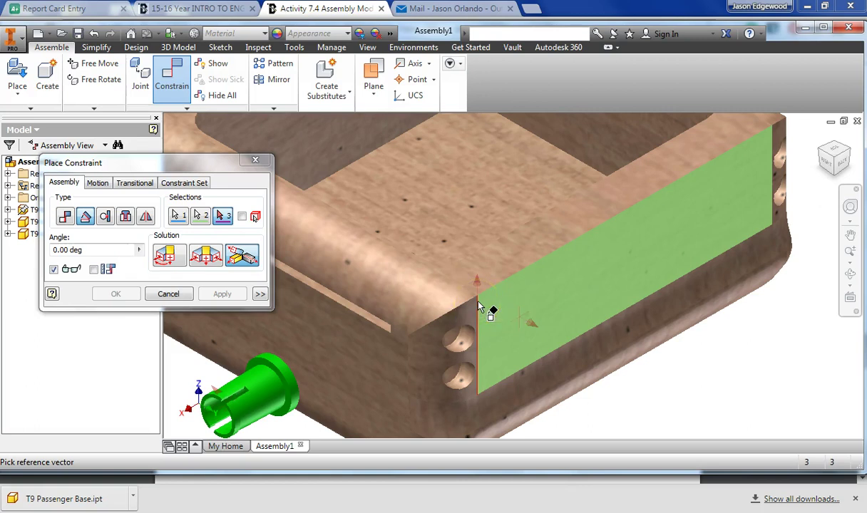
pyautogui.click(479, 308)
pyautogui.click(478, 318)
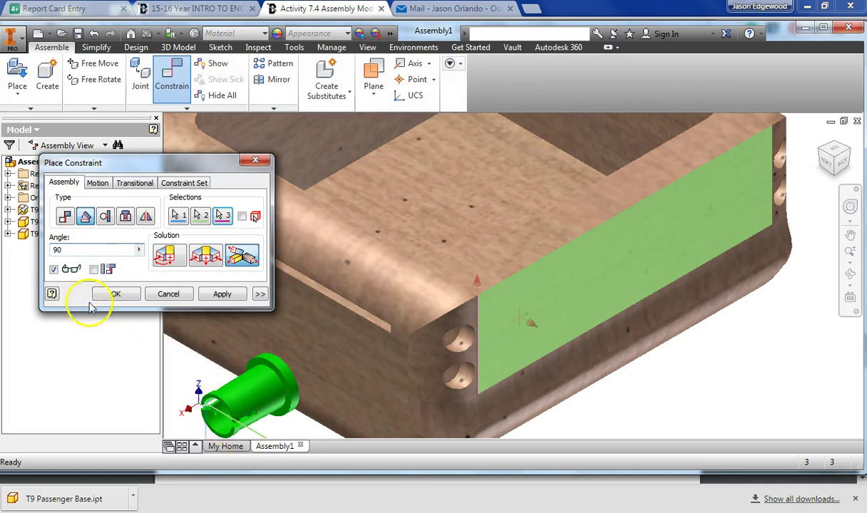
# - Set the axle's Angle constraint to 27 degrees, apply it, and test whether the axle can still rotate
pyautogui.doubleClick(61, 251)
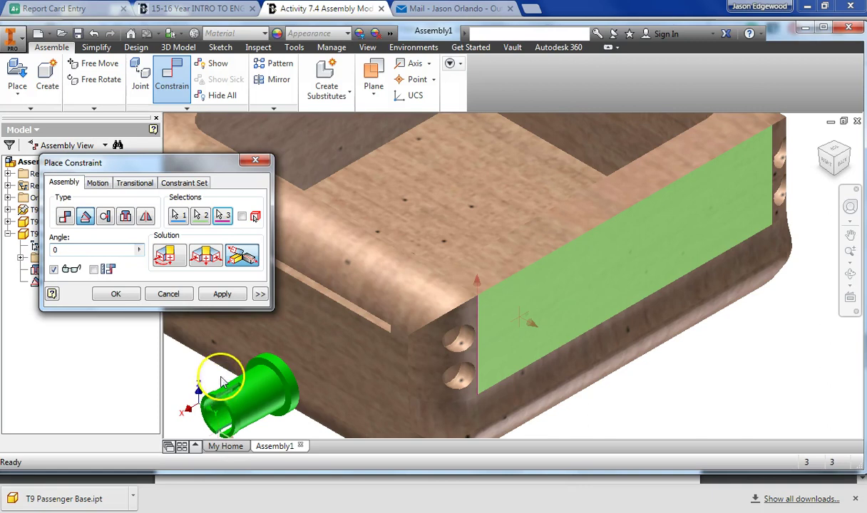
pyautogui.click(66, 249)
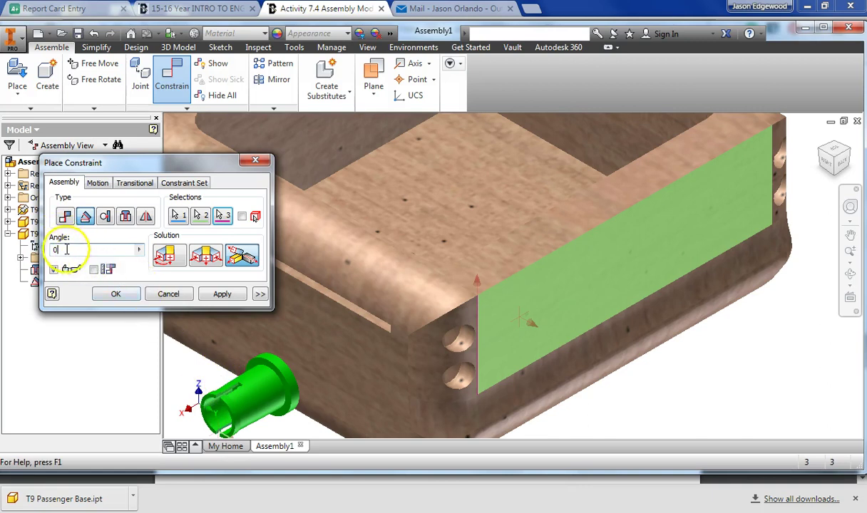
pyautogui.doubleClick(60, 250)
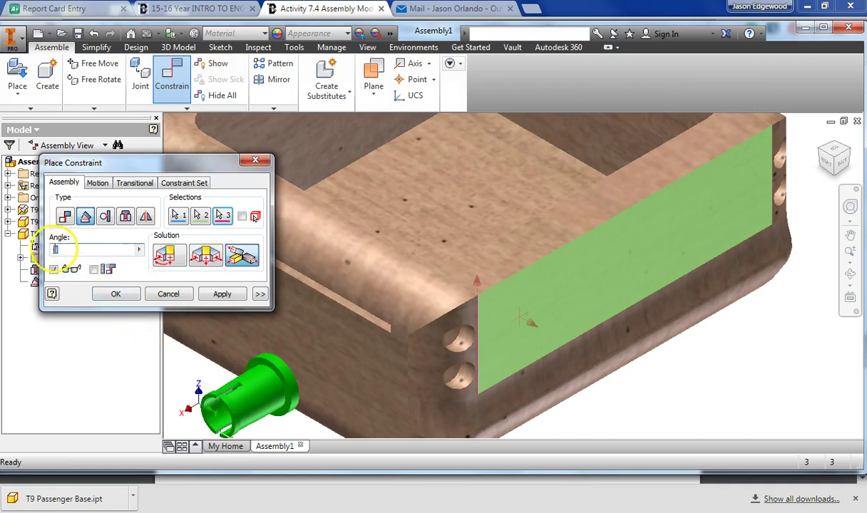
pyautogui.write('27')
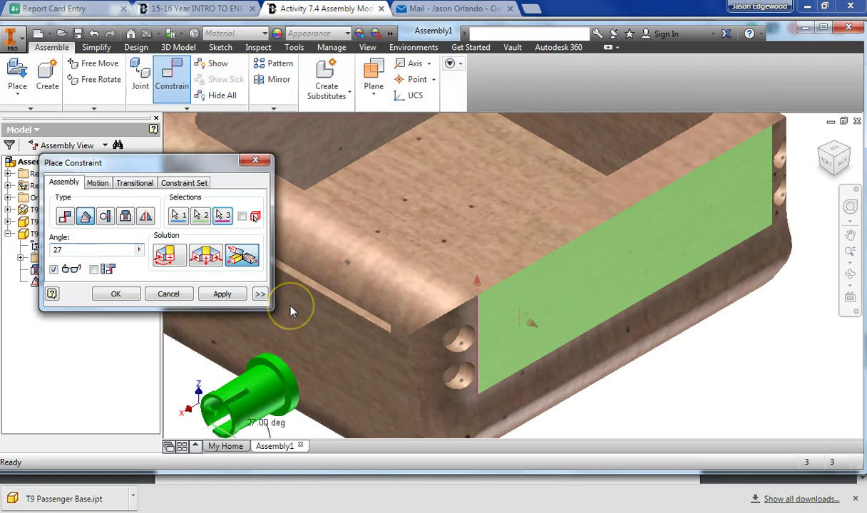
pyautogui.click(234, 296)
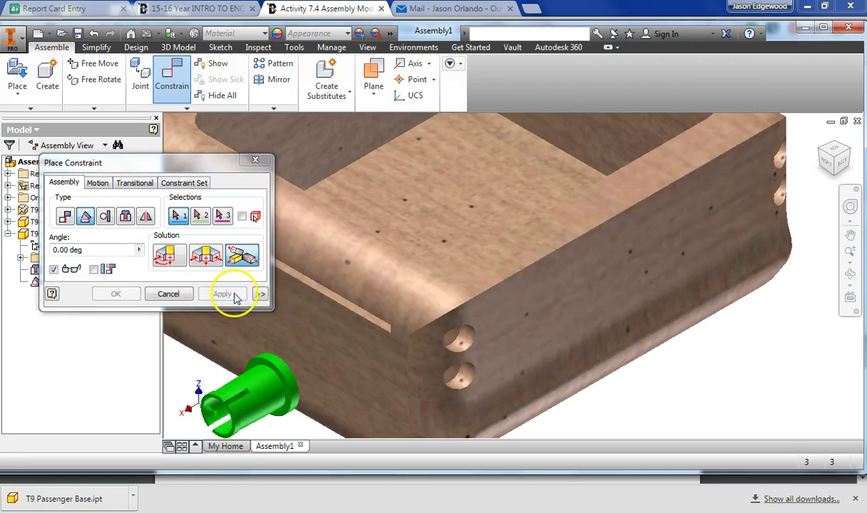
pyautogui.click(255, 163)
pyautogui.moveTo(203, 399); pyautogui.dragTo(236, 415)
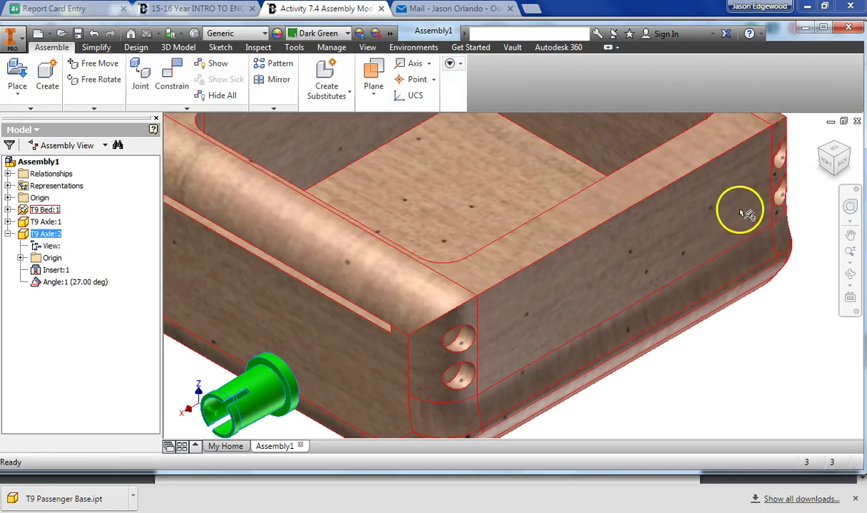
# - Move the unconstrained T9 Axle away from the bed into the empty space facing the remaining side axle hole
pyautogui.scroll(-5, 744, 214)
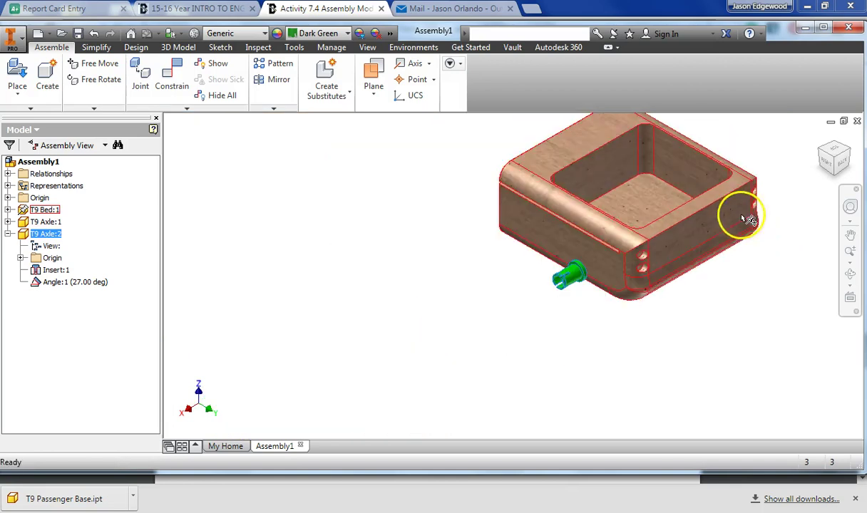
pyautogui.click(836, 146)
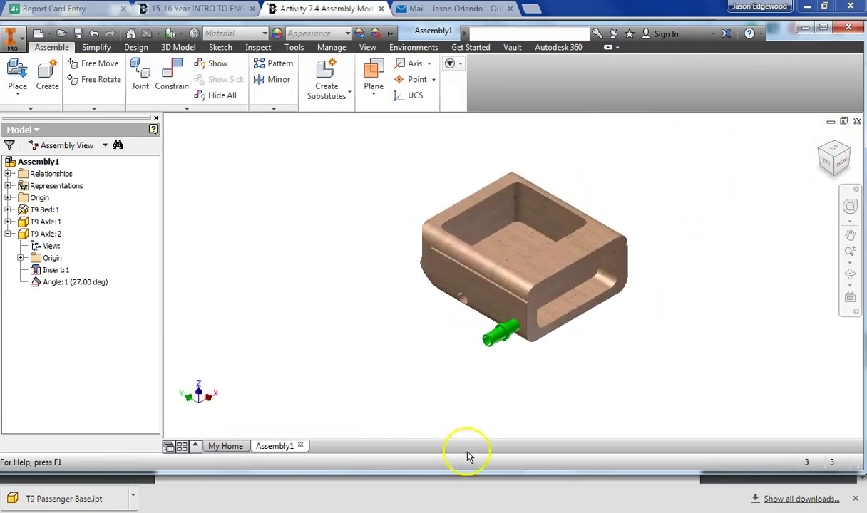
pyautogui.moveTo(477, 341); pyautogui.dragTo(371, 324)
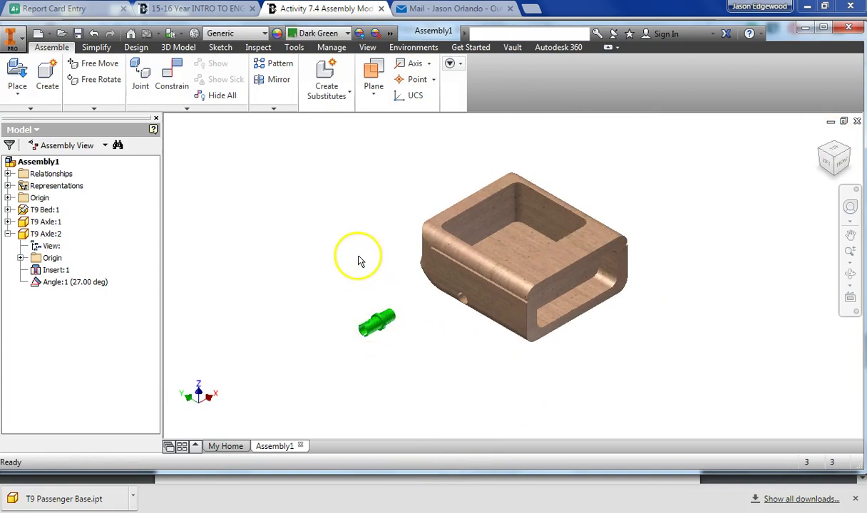
# - Mate the side hole's axis to the second axle's axis with a 0.000 in offset
pyautogui.click(171, 78)
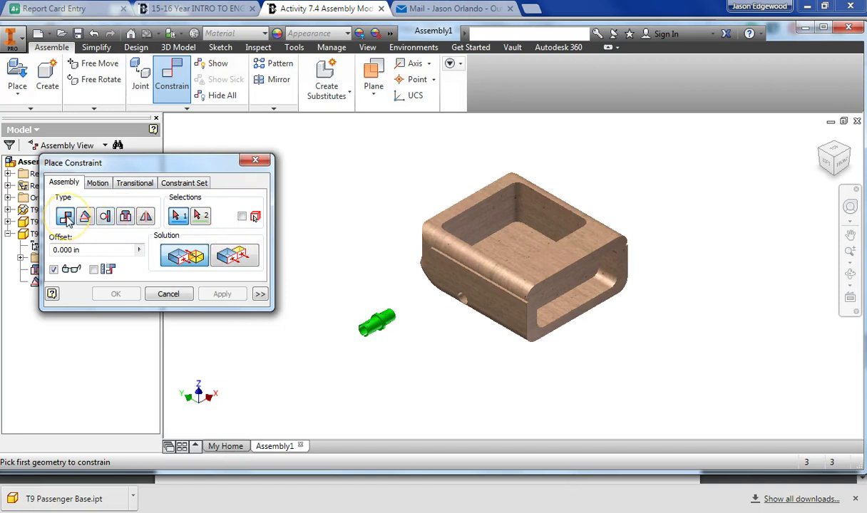
pyautogui.click(234, 255)
pyautogui.click(187, 257)
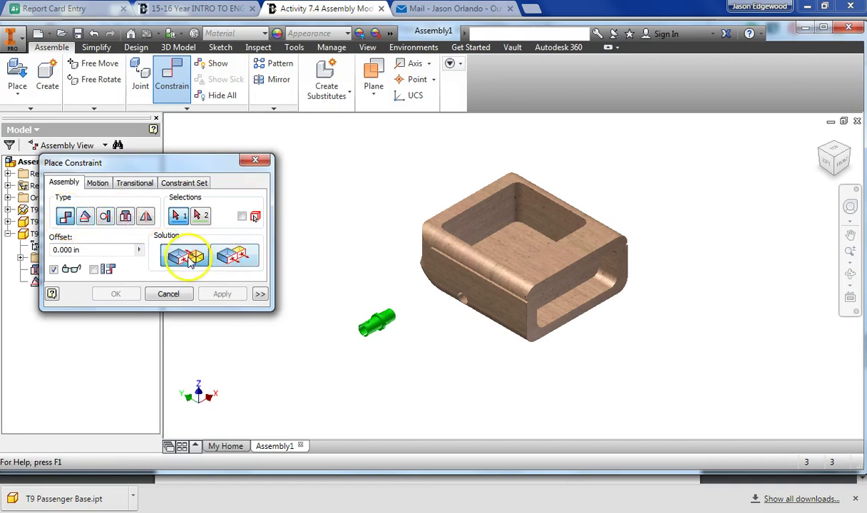
pyautogui.scroll(2, 372, 257)
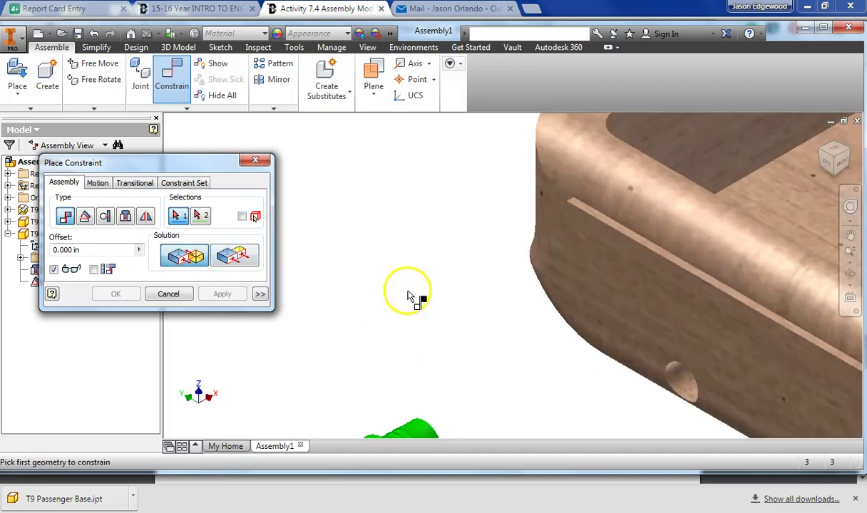
pyautogui.scroll(2, 399, 289)
pyautogui.moveTo(489, 350); pyautogui.dragTo(406, 184, button='middle')
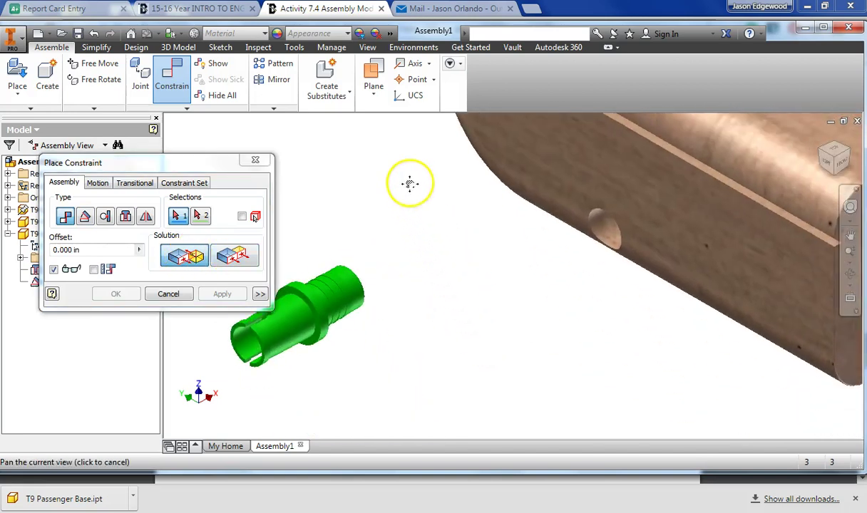
pyautogui.click(601, 233)
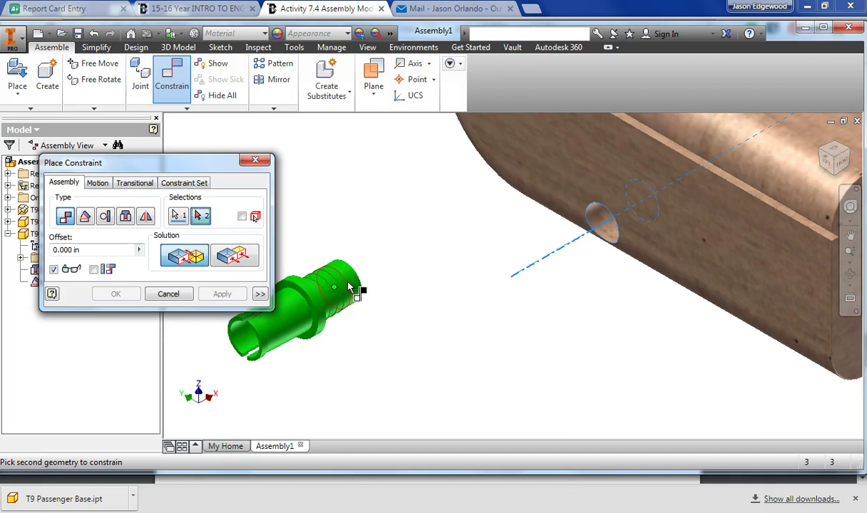
pyautogui.scroll(-3, 349, 287)
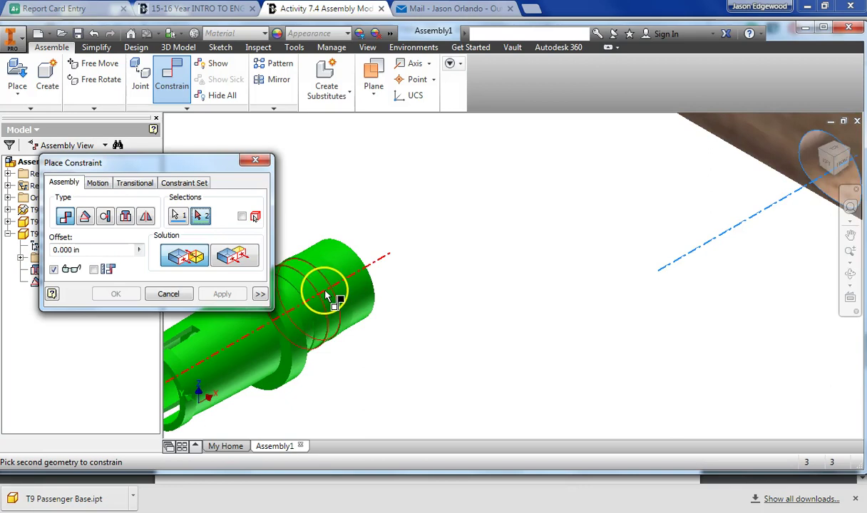
pyautogui.click(327, 296)
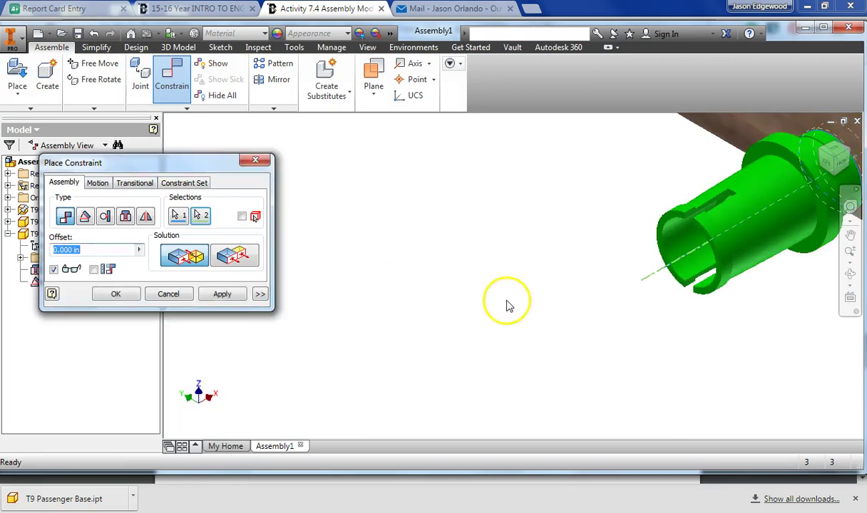
pyautogui.scroll(3, 558, 242)
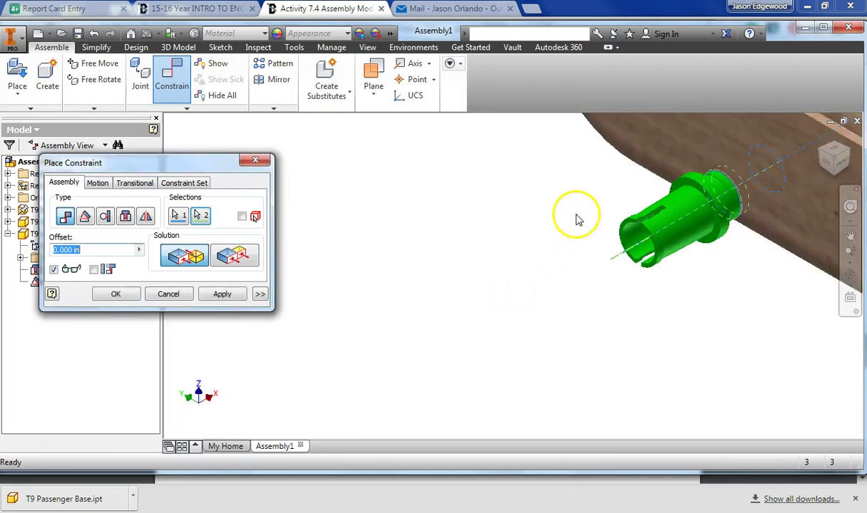
pyautogui.moveTo(577, 219); pyautogui.dragTo(493, 232, button='middle')
pyautogui.click(233, 293)
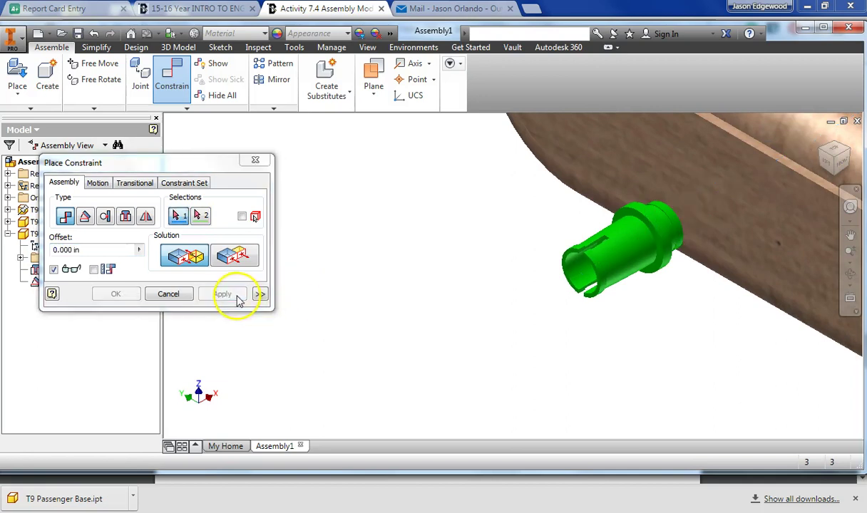
pyautogui.press('Escape')
# - Test the second axle's sliding and rotation along the hole's axis, and pull it out clear of the bed
pyautogui.moveTo(639, 251); pyautogui.dragTo(539, 285)
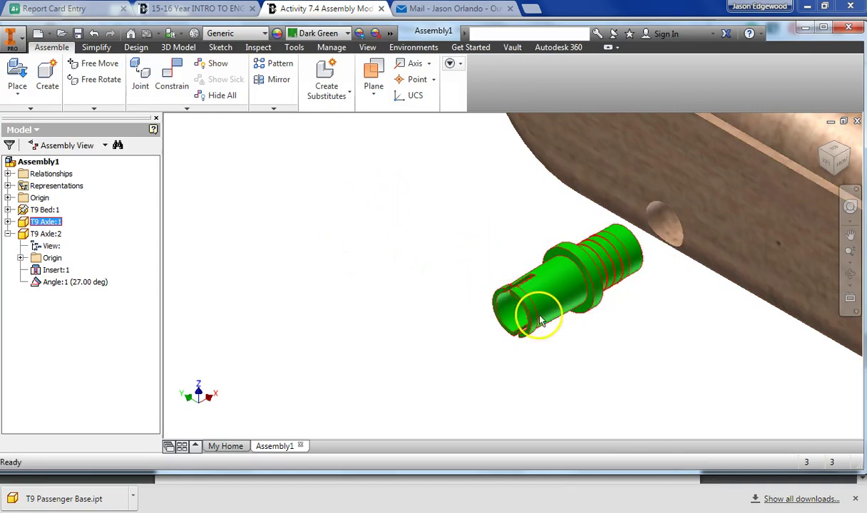
pyautogui.moveTo(539, 320); pyautogui.dragTo(606, 264)
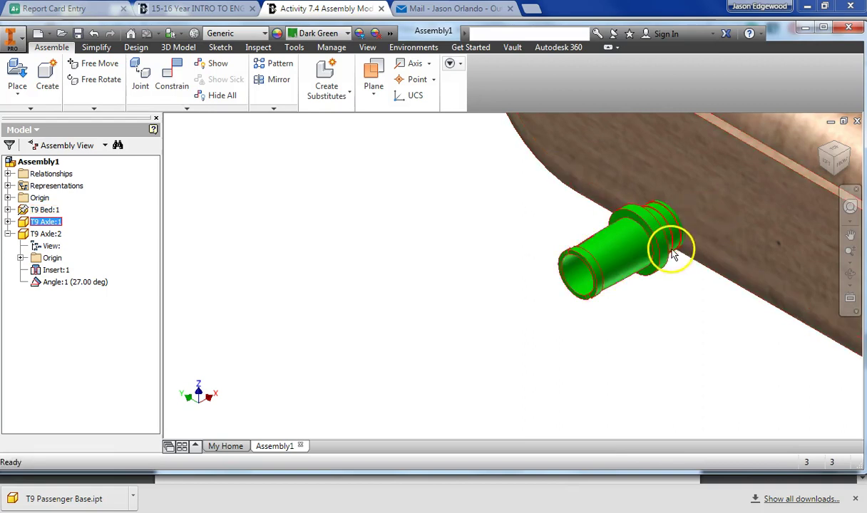
pyautogui.moveTo(648, 252); pyautogui.dragTo(368, 331)
# - Mate the bed's flat side face to the axle collar's flat face on the unslotted side, with a 0.000 in offset
pyautogui.click(172, 78)
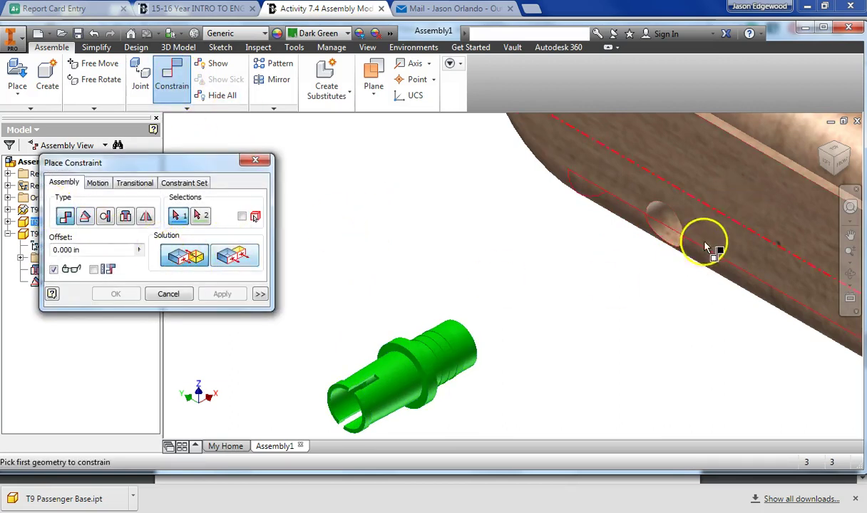
pyautogui.click(744, 207)
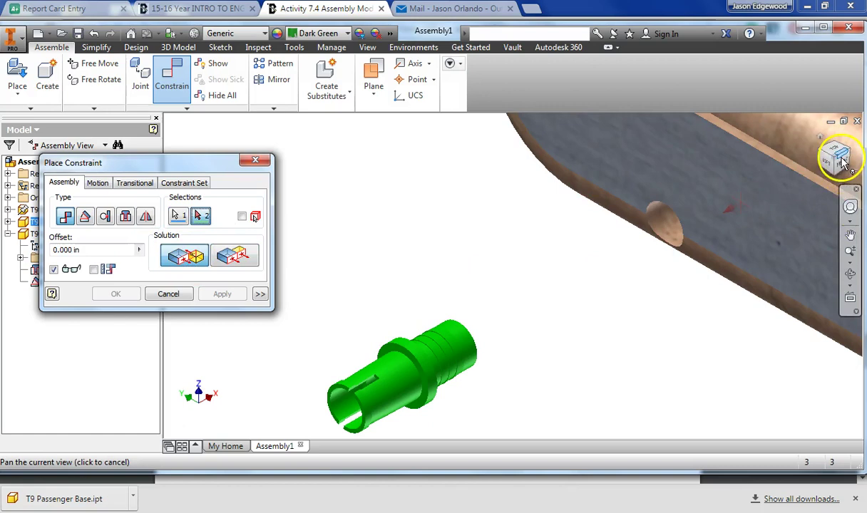
pyautogui.moveTo(846, 151); pyautogui.dragTo(765, 202)
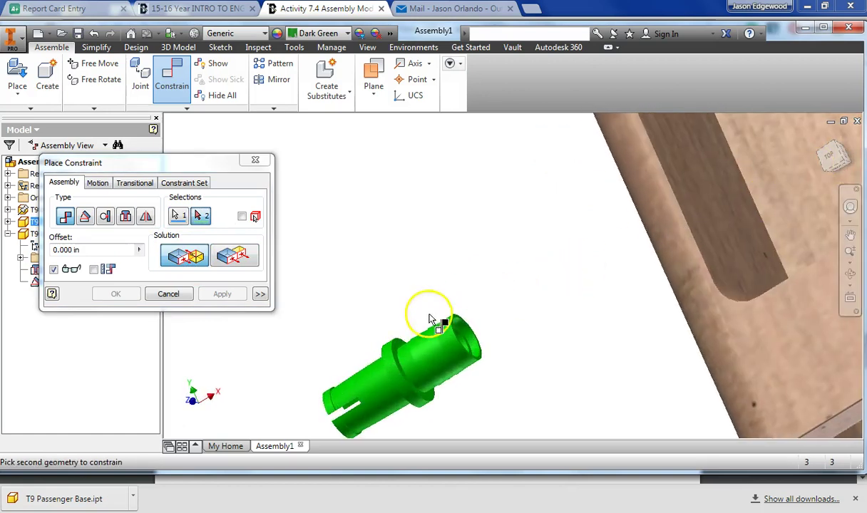
pyautogui.scroll(3, 397, 347)
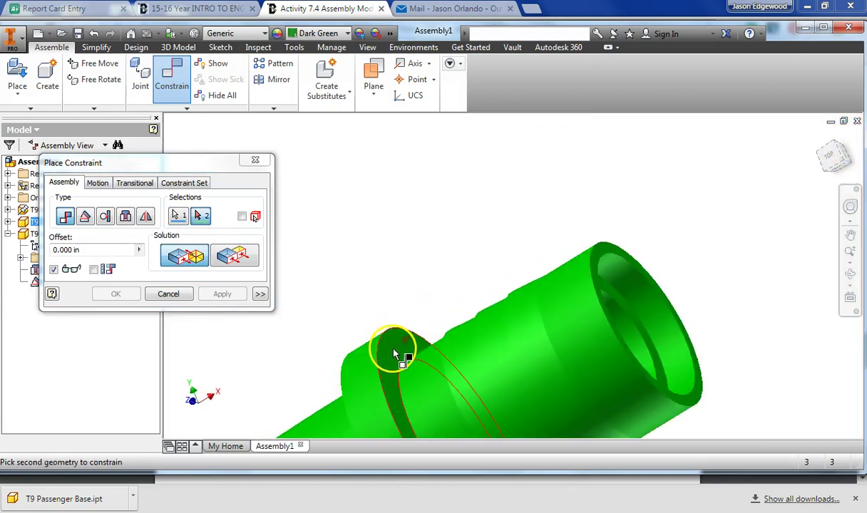
pyautogui.click(394, 354)
pyautogui.click(222, 293)
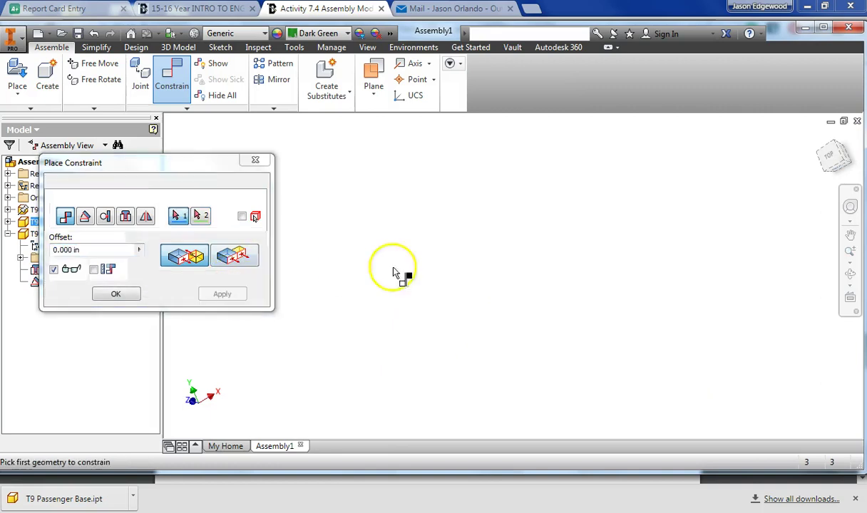
# - Examine how the second axle sits against the bed's side and test its remaining rotation in the hole
pyautogui.scroll(-2, 698, 271)
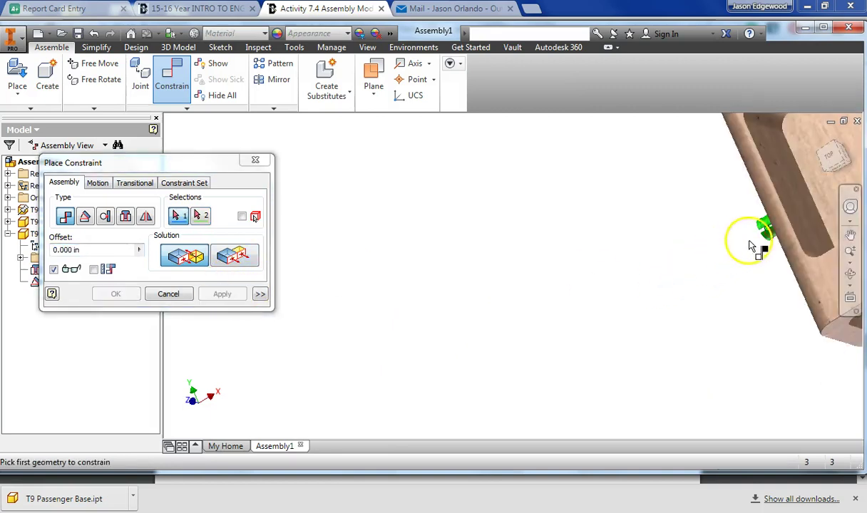
pyautogui.click(826, 165)
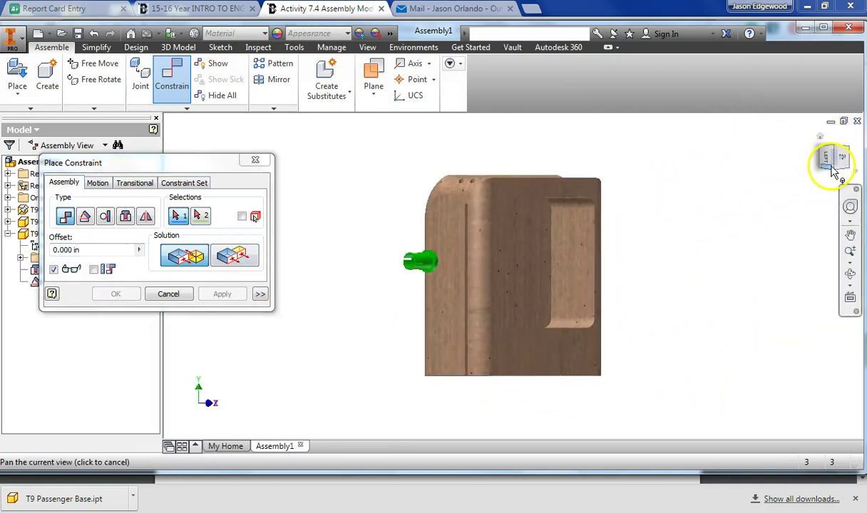
pyautogui.click(836, 170)
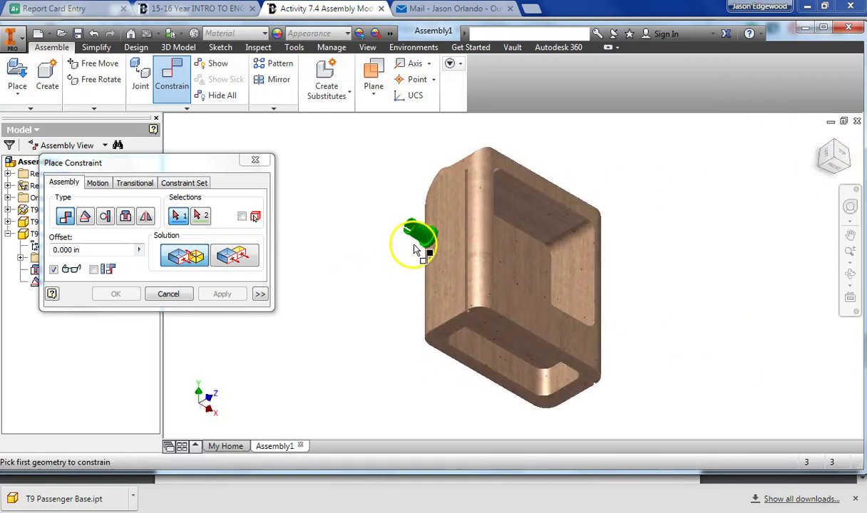
pyautogui.scroll(4, 454, 250)
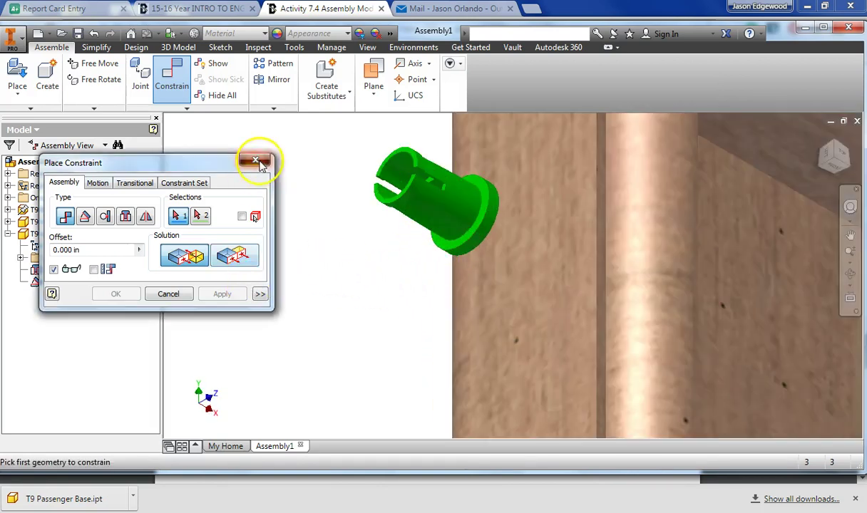
pyautogui.click(255, 160)
pyautogui.click(449, 202)
pyautogui.moveTo(467, 201); pyautogui.dragTo(428, 199)
pyautogui.click(263, 186)
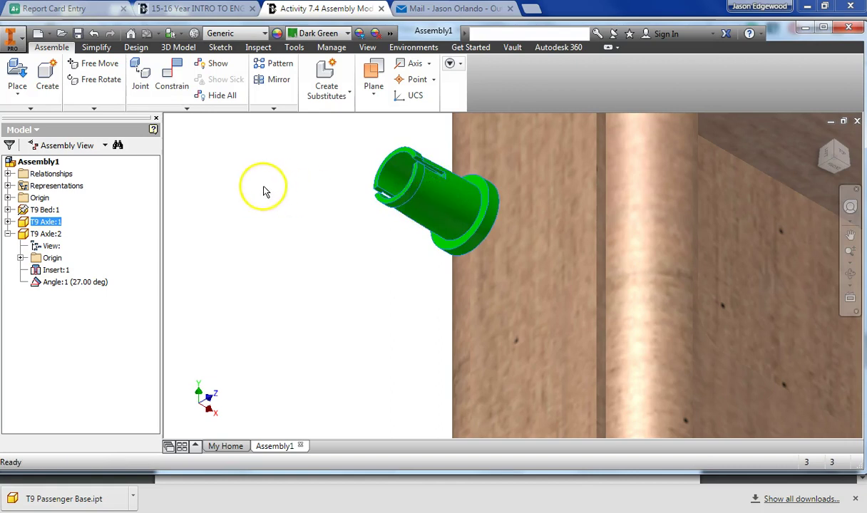
# - Constrain the second axle's slot face at 90 deg to the bed's flat back face, with that face's vertical edge as reference vector, and test the axle's rotation
pyautogui.click(170, 80)
pyautogui.click(85, 217)
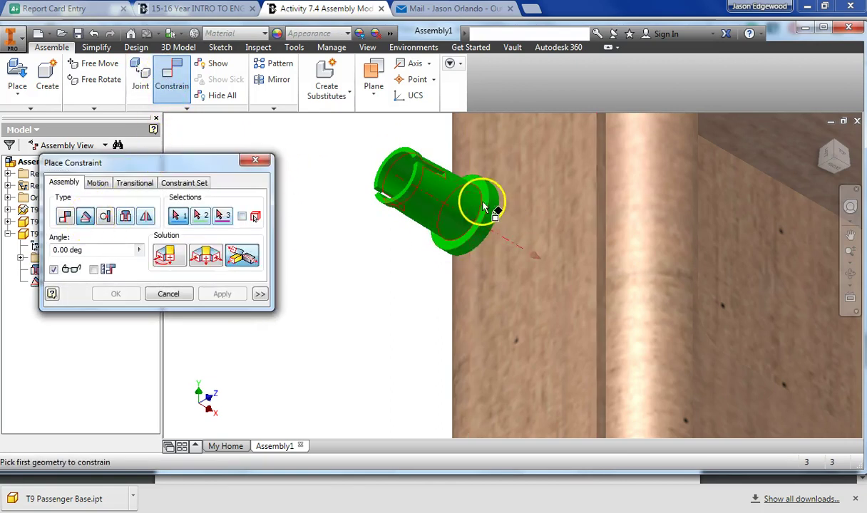
pyautogui.scroll(3, 484, 200)
pyautogui.moveTo(396, 154); pyautogui.dragTo(453, 291, button='middle')
pyautogui.scroll(4, 449, 271)
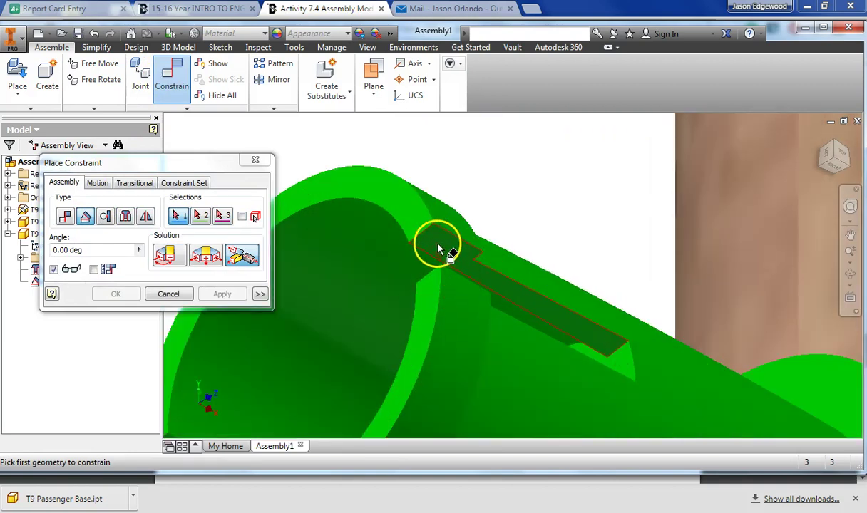
pyautogui.click(416, 233)
pyautogui.scroll(-3, 524, 248)
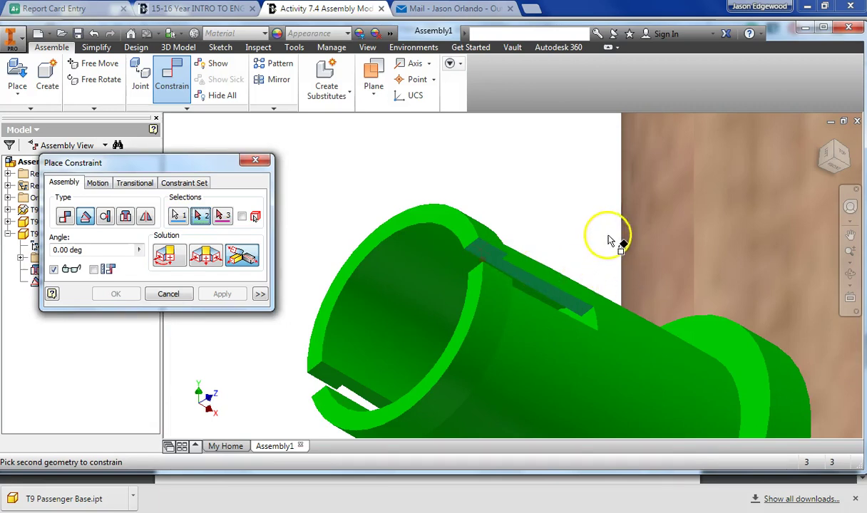
pyautogui.scroll(-5, 709, 184)
pyautogui.moveTo(820, 171); pyautogui.dragTo(826, 166, button='middle')
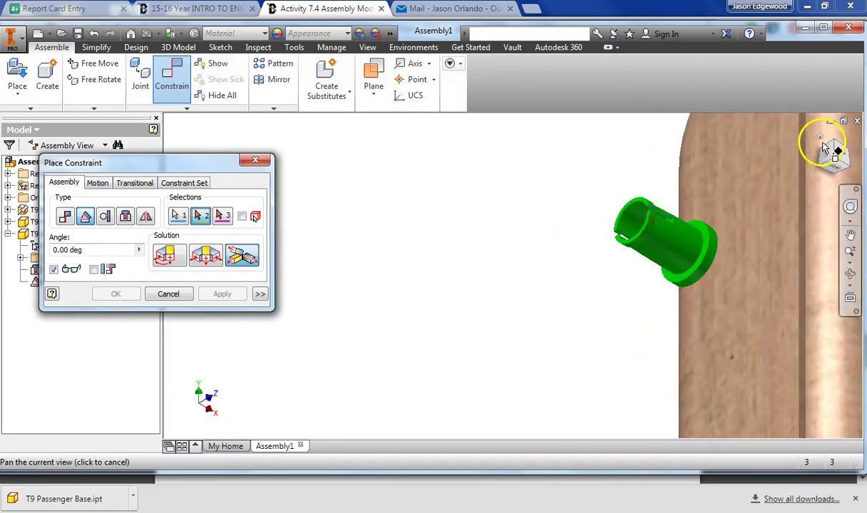
pyautogui.click(820, 139)
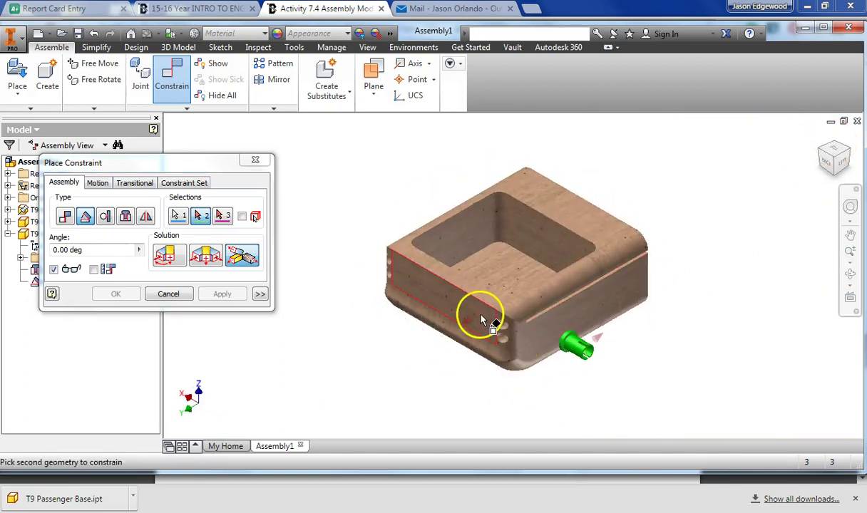
pyautogui.click(481, 320)
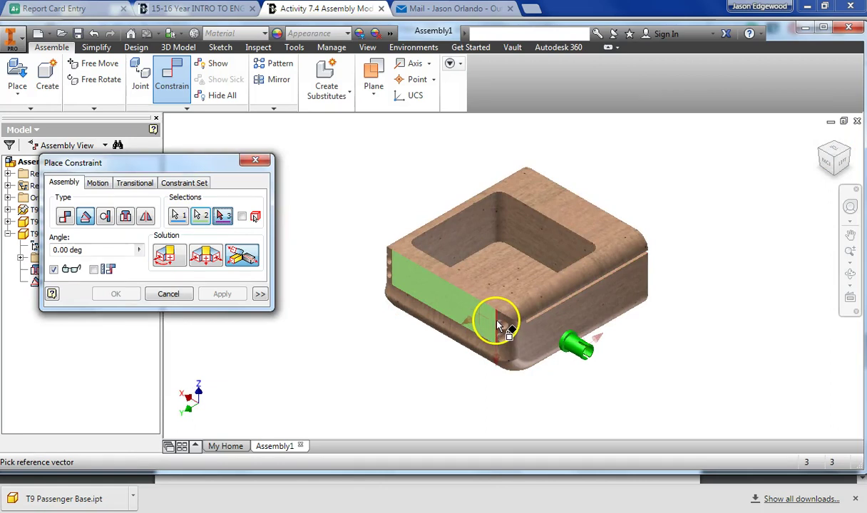
pyautogui.click(498, 326)
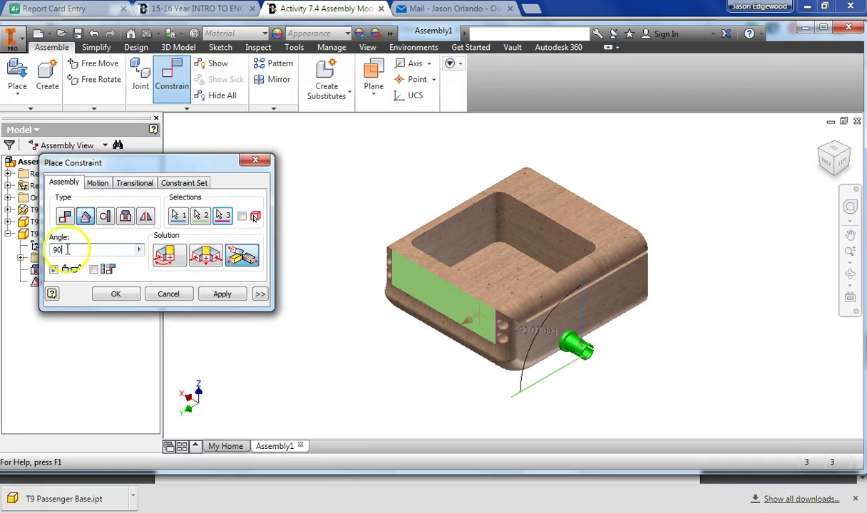
pyautogui.press('Return')
pyautogui.scroll(5, 619, 350)
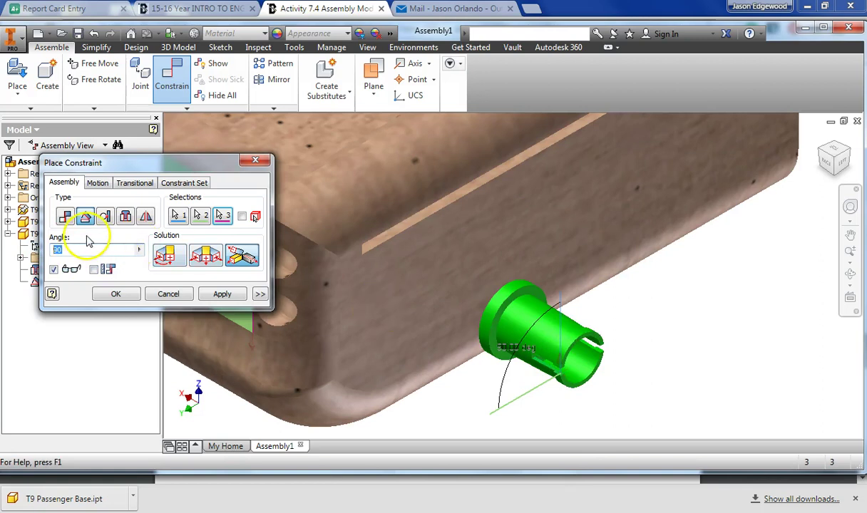
pyautogui.click(232, 300)
pyautogui.click(254, 160)
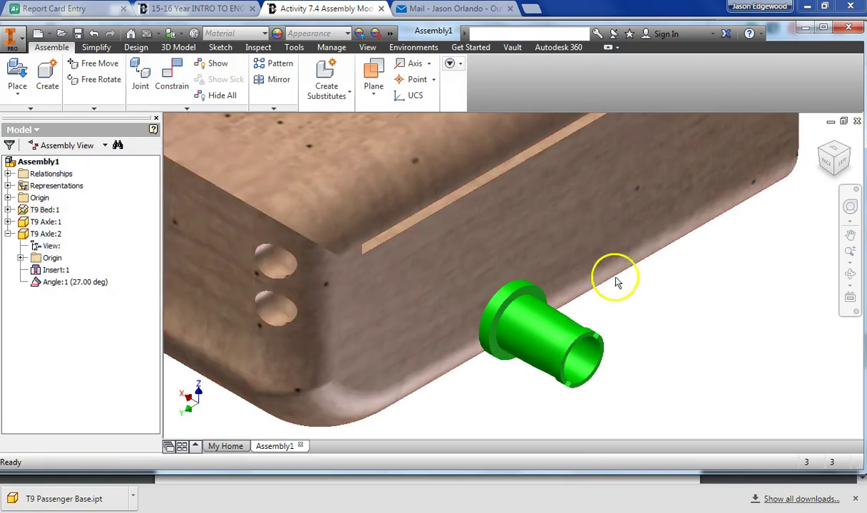
pyautogui.moveTo(595, 353)
pyautogui.mouseDown()
pyautogui.moveTo(553, 354)
pyautogui.moveTo(566, 385)
pyautogui.moveTo(561, 339)
pyautogui.moveTo(593, 344)
pyautogui.mouseUp()
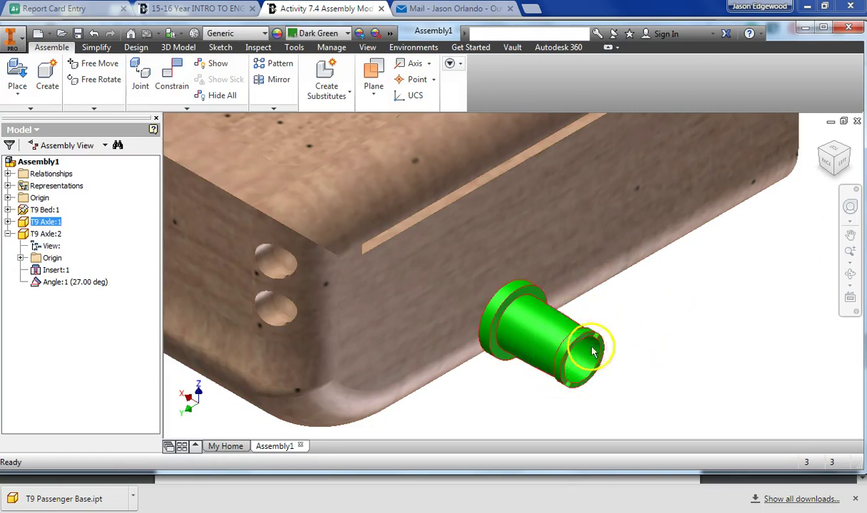
# - Check subassembly 1's parts in the activity document in the browser, and place one T9 One Block Socket in front of the bed
pyautogui.click(846, 156)
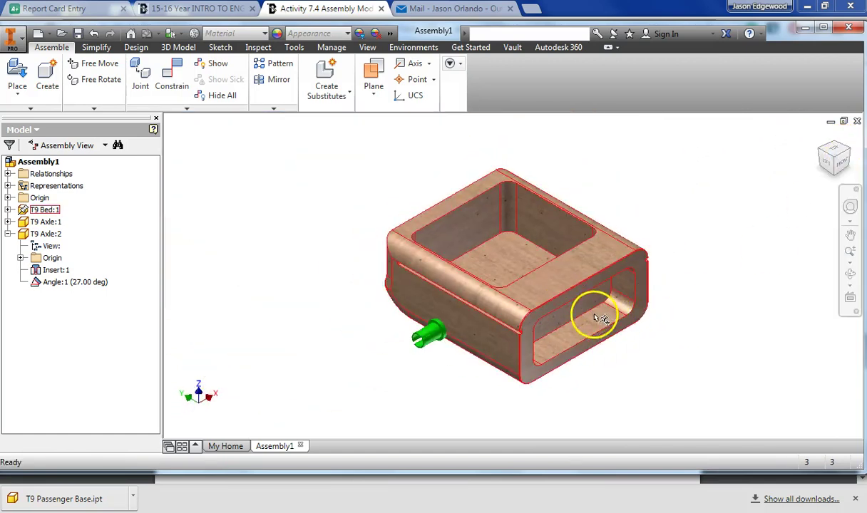
pyautogui.hotkey('alt', 'Tab')
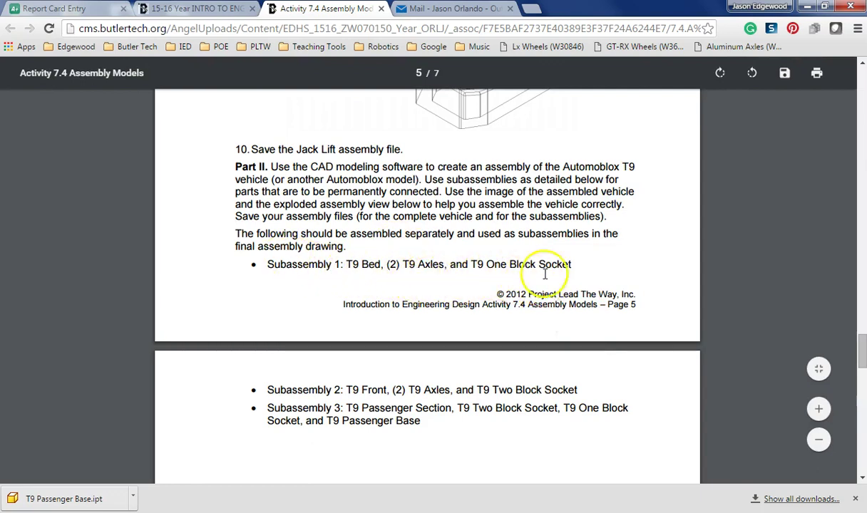
pyautogui.hotkey('alt', 'Tab')
pyautogui.click(17, 78)
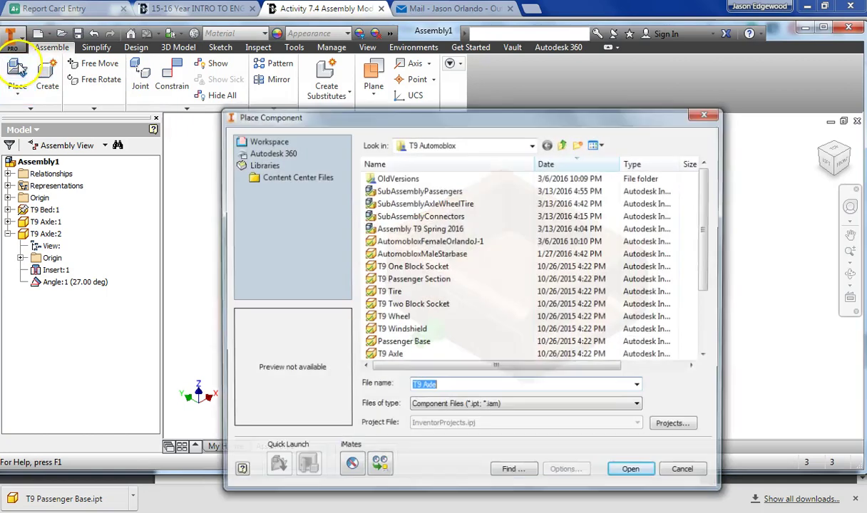
pyautogui.click(391, 266)
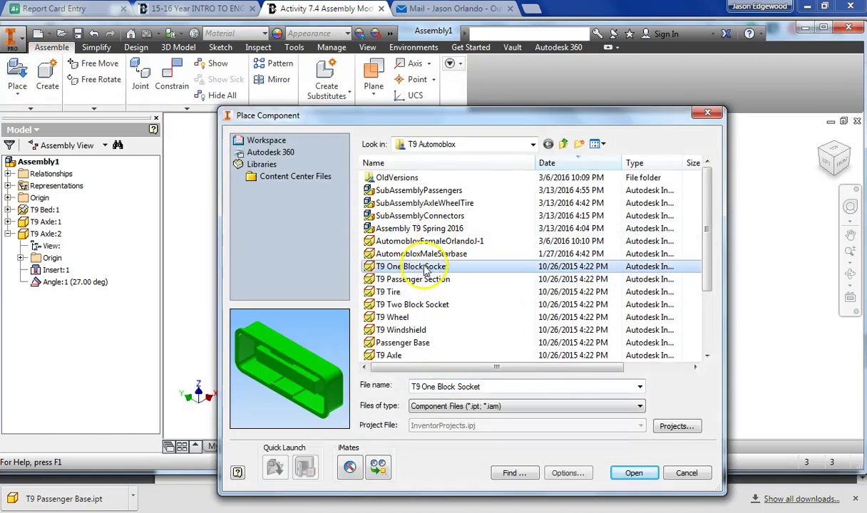
pyautogui.click(636, 473)
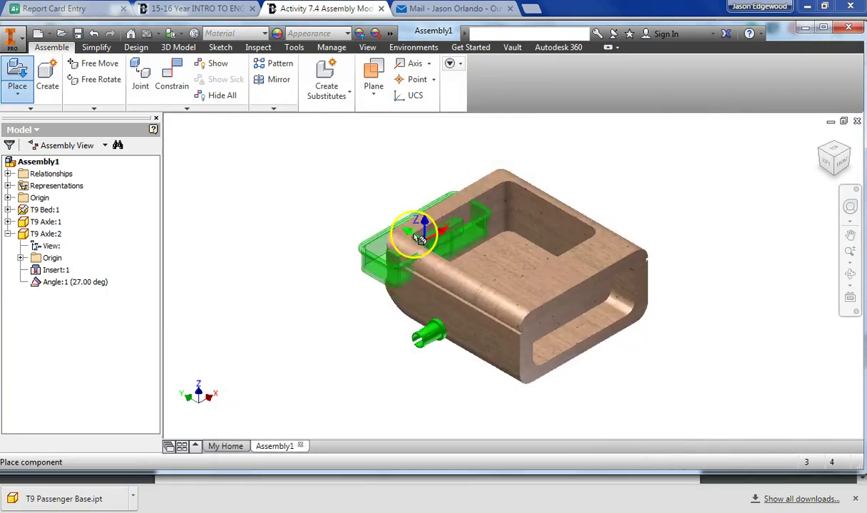
pyautogui.click(704, 365)
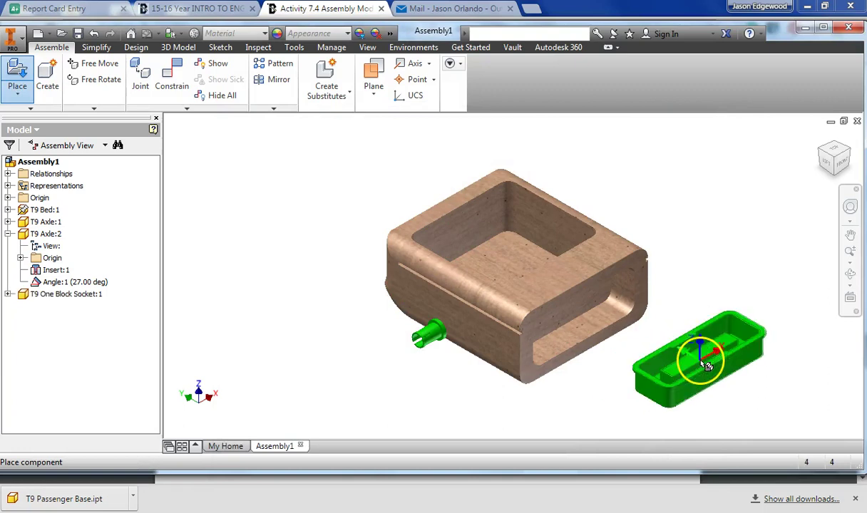
pyautogui.rightClick(724, 224)
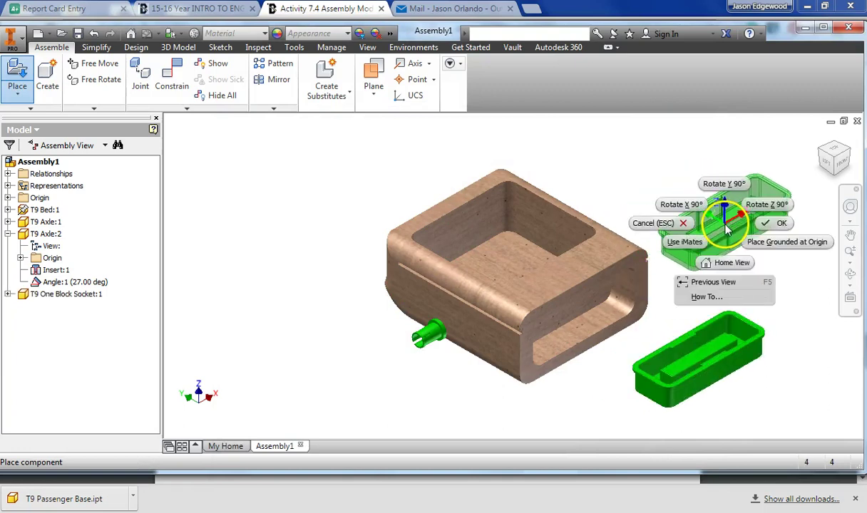
pyautogui.click(773, 224)
# - Reposition the loose One Block Socket close in front of the bed's front opening
pyautogui.moveTo(710, 367); pyautogui.dragTo(707, 333)
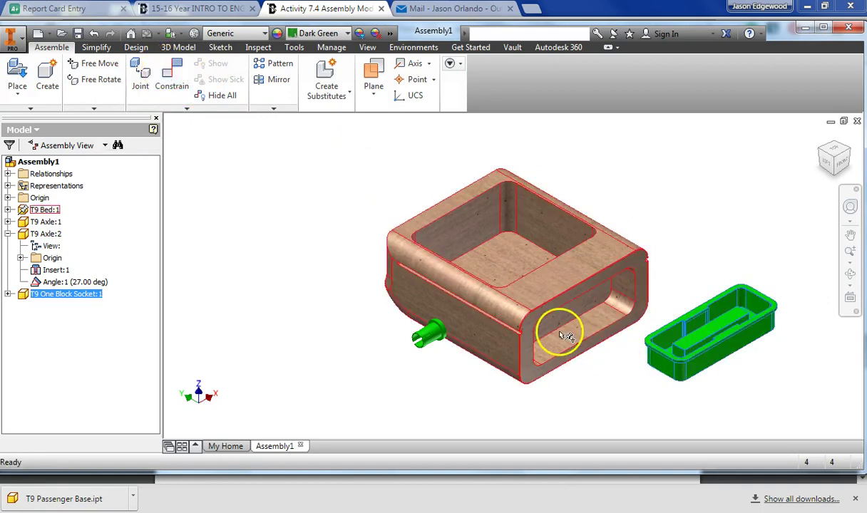
pyautogui.click(226, 167)
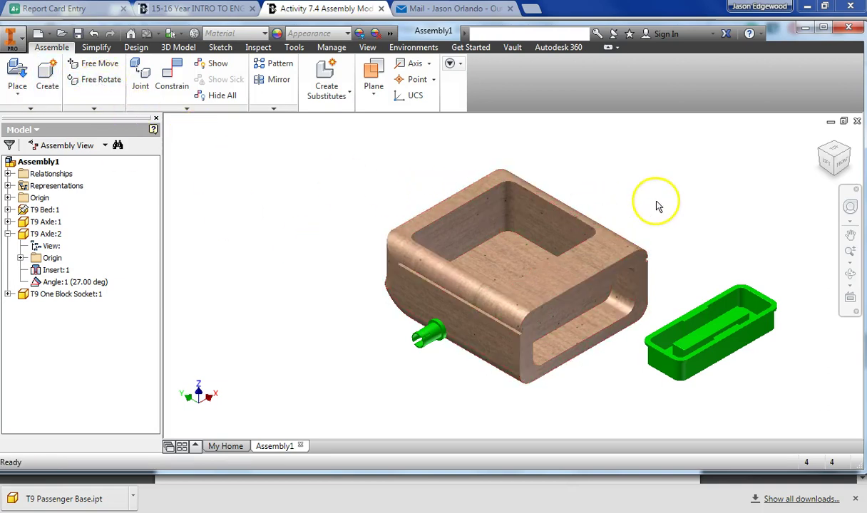
pyautogui.moveTo(714, 322); pyautogui.dragTo(679, 324)
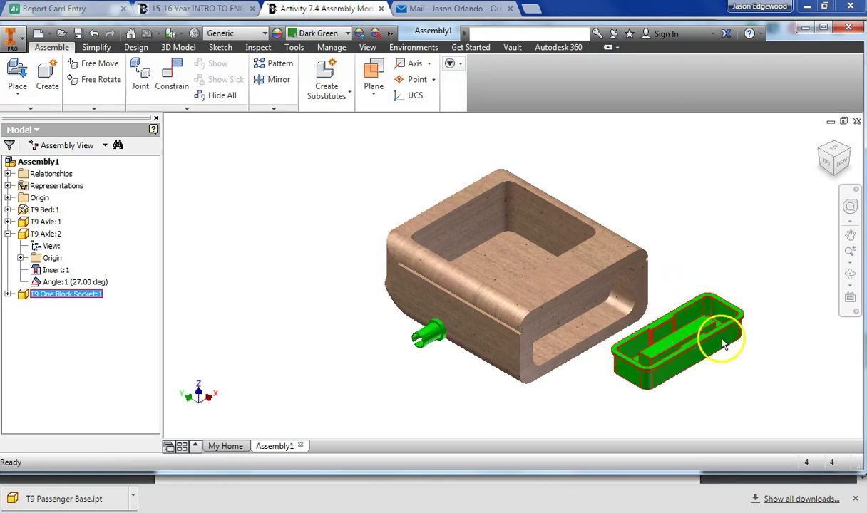
pyautogui.click(648, 336)
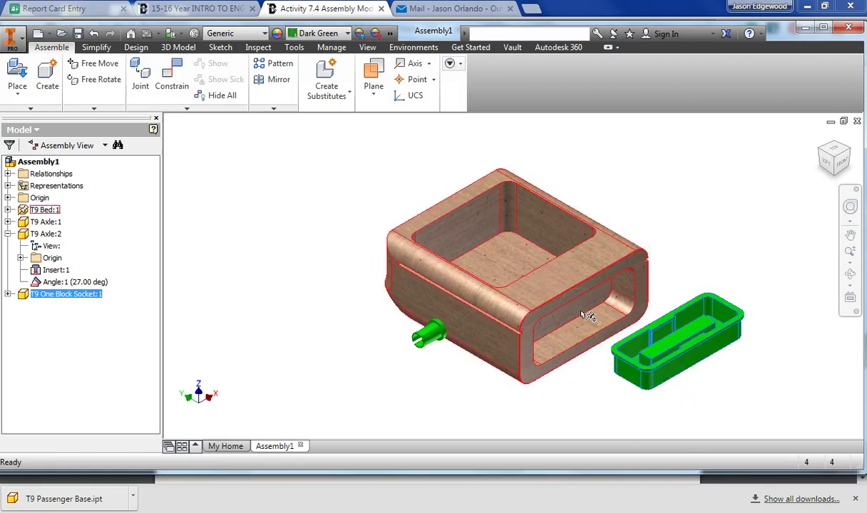
# - Mate the inner back wall of the bed's front pocket to the One Block Socket's flat outer bottom face with a 0.000 in offset
pyautogui.click(165, 79)
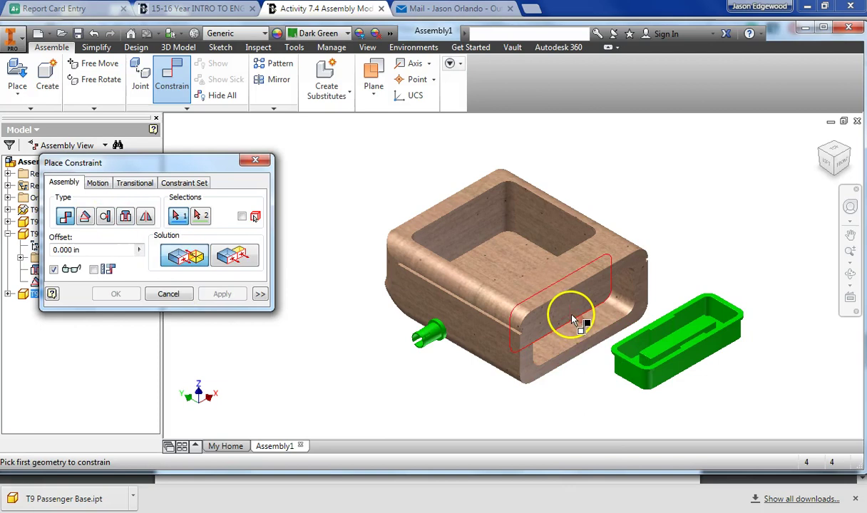
pyautogui.scroll(5, 572, 317)
pyautogui.scroll(-2, 572, 316)
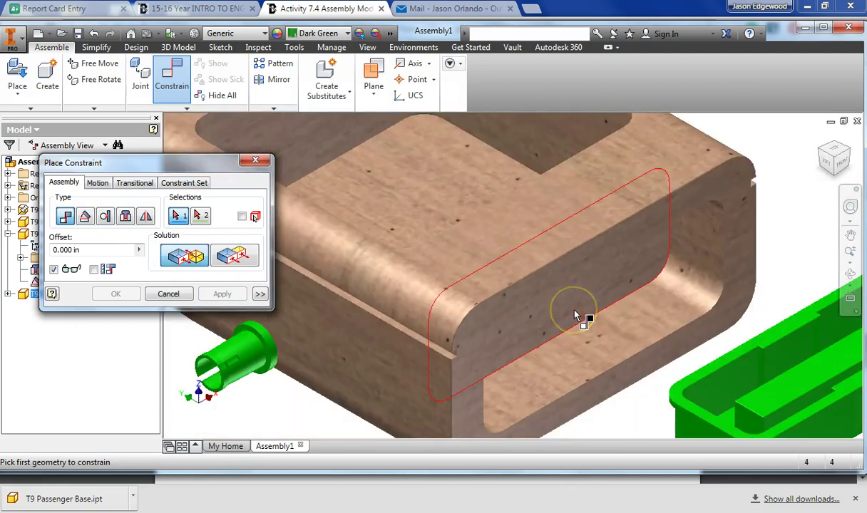
pyautogui.click(576, 317)
pyautogui.scroll(-5, 705, 287)
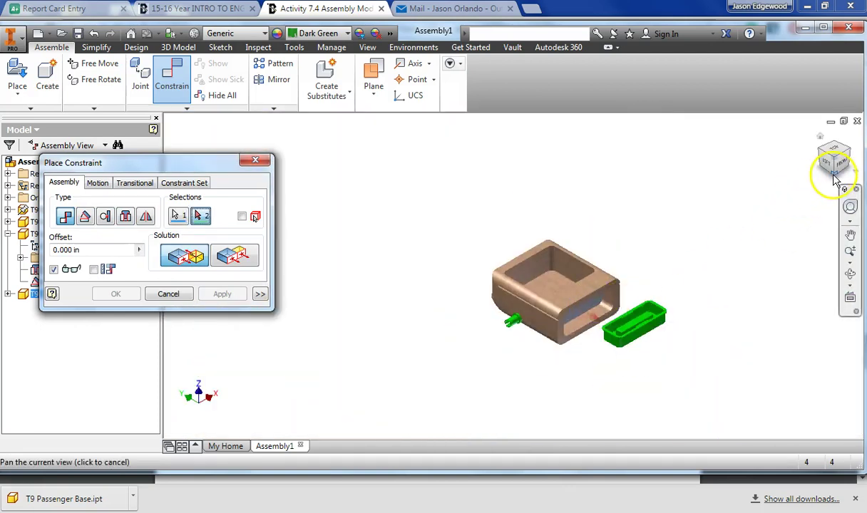
pyautogui.scroll(5, 615, 344)
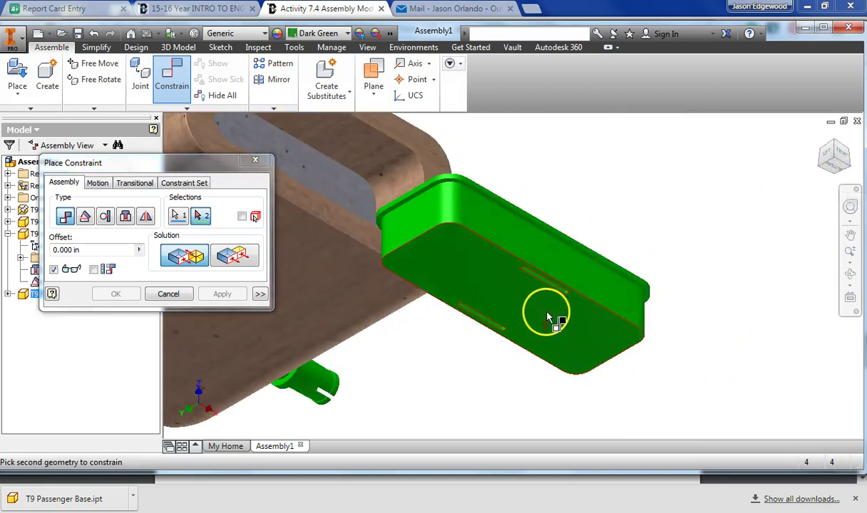
pyautogui.click(507, 299)
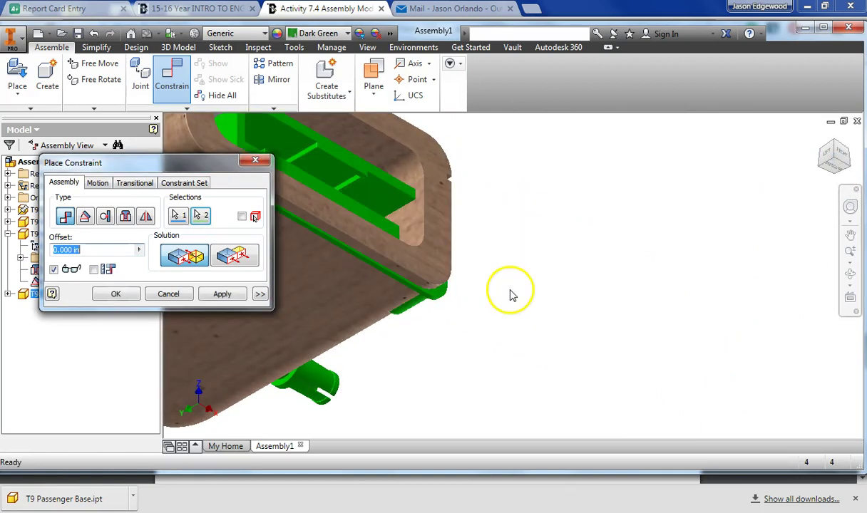
pyautogui.click(225, 295)
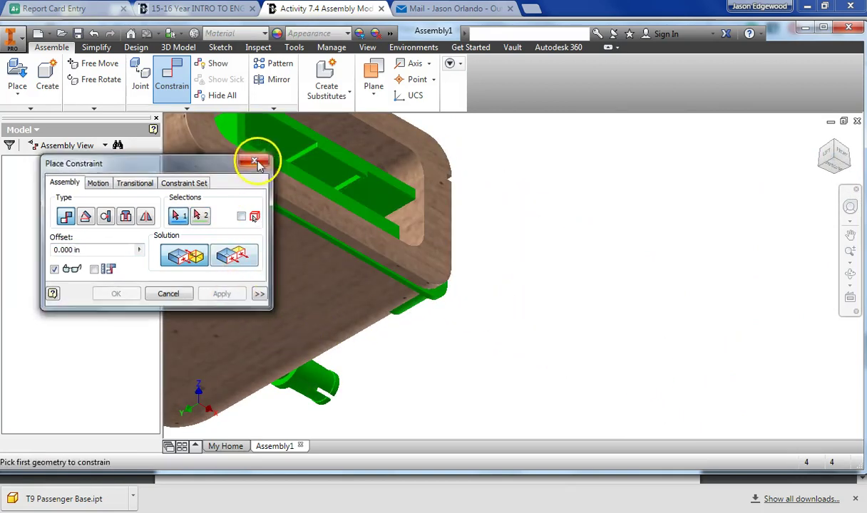
pyautogui.click(255, 160)
# - Slide the socket along the mated wall until it lines up with the bed's front opening, and examine its fit in the pocket
pyautogui.click(824, 161)
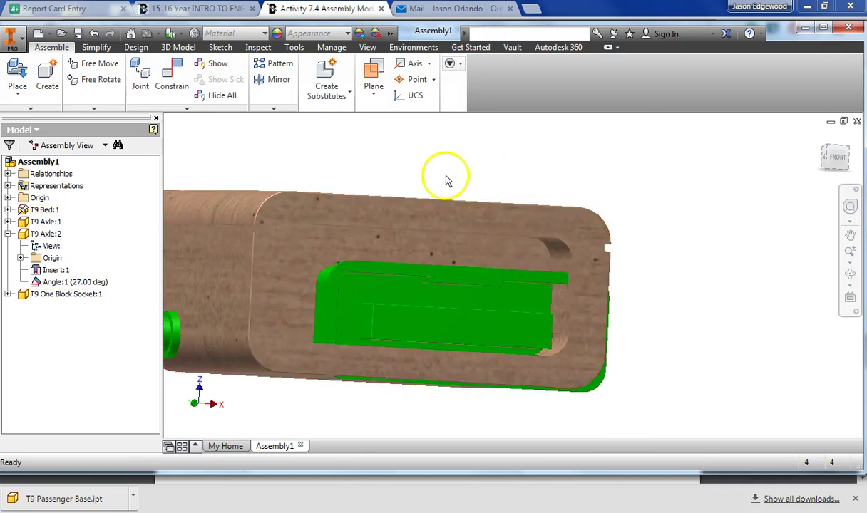
pyautogui.moveTo(481, 312); pyautogui.dragTo(436, 264)
pyautogui.click(409, 165)
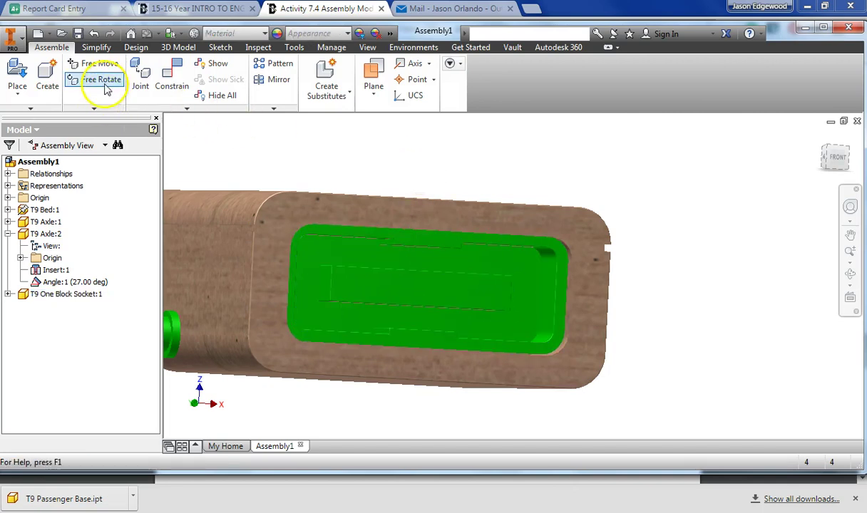
pyautogui.click(845, 151)
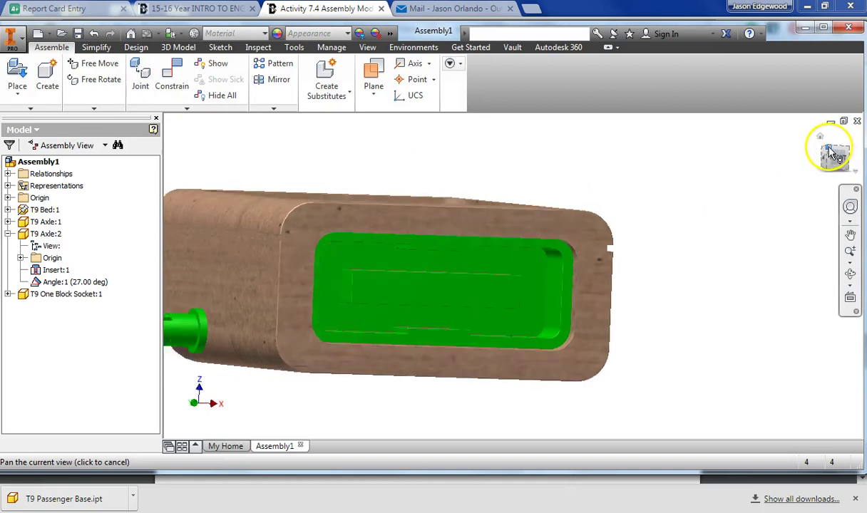
pyautogui.scroll(3, 715, 310)
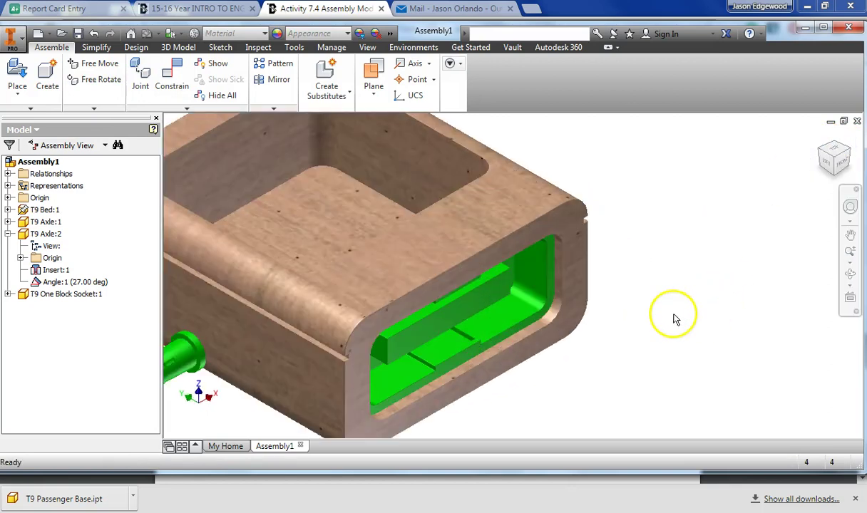
pyautogui.moveTo(676, 319); pyautogui.dragTo(690, 280, button='middle')
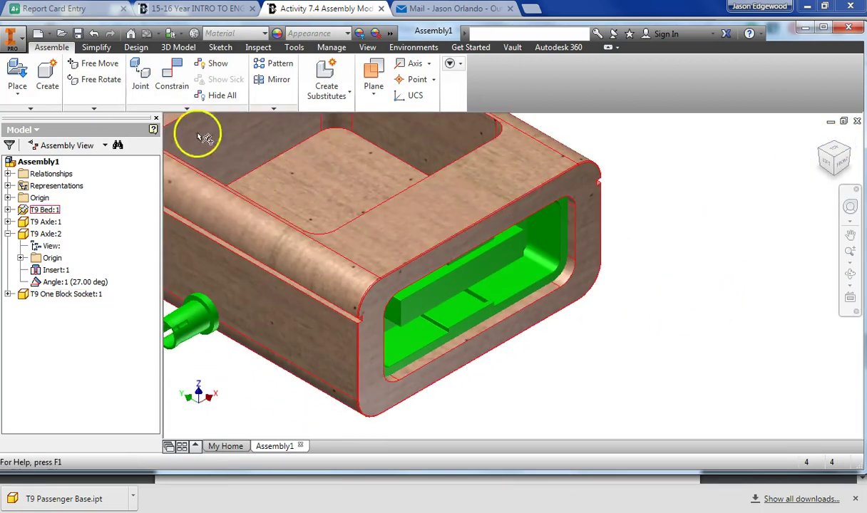
# - Test the socket's remaining sliding in the pocket, and use Free Move to pull it out in front of the bed
pyautogui.moveTo(458, 284); pyautogui.dragTo(484, 302)
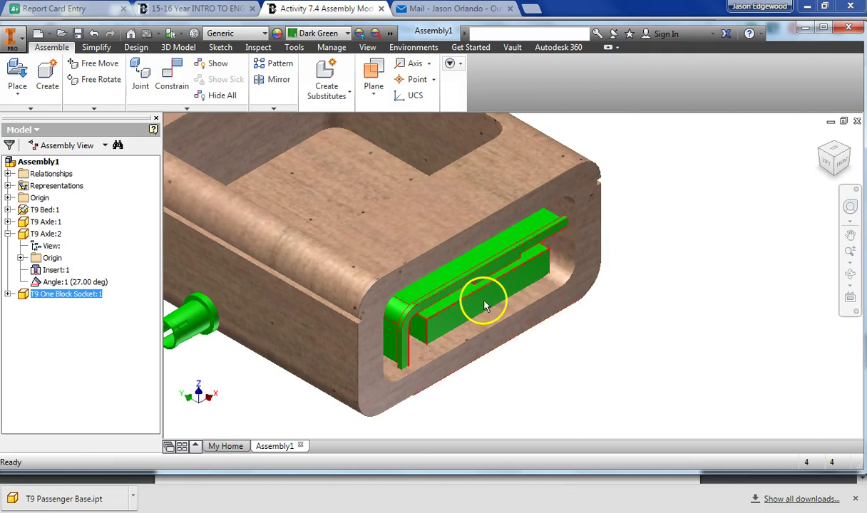
pyautogui.click(99, 64)
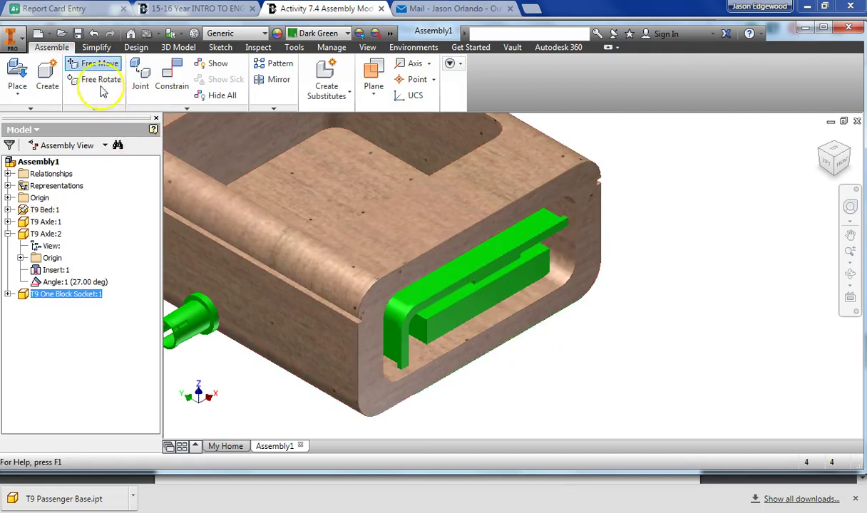
pyautogui.moveTo(475, 302); pyautogui.dragTo(665, 289)
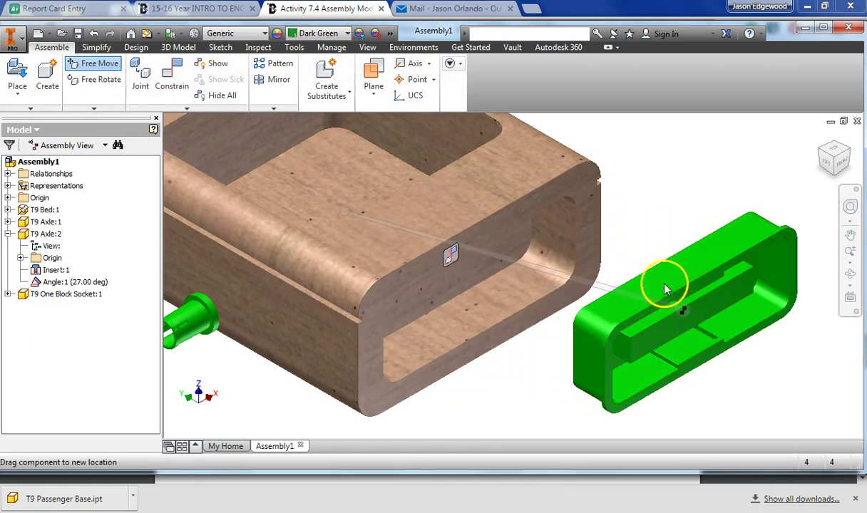
# - Mate the flat top face of the One Block Socket's body to the upper inner wall of the bed's front pocket with a 0.000 in offset
pyautogui.moveTo(834, 157); pyautogui.dragTo(838, 166)
pyautogui.click(838, 165)
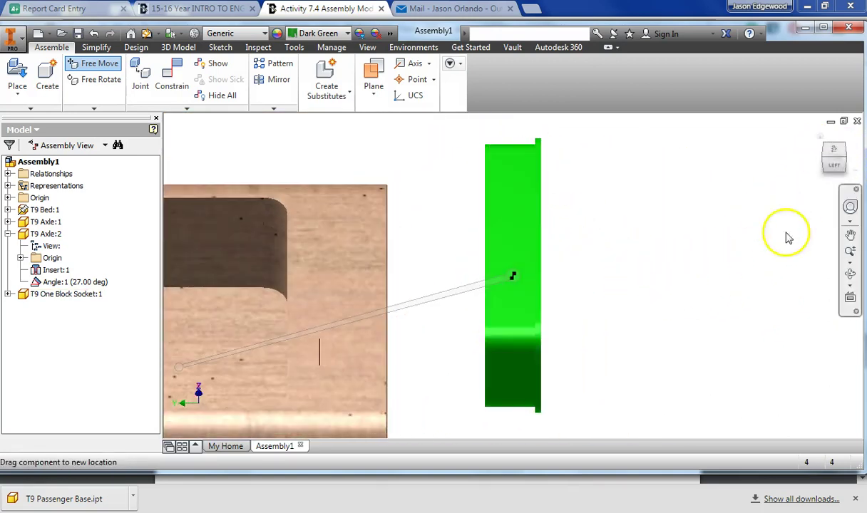
pyautogui.click(830, 161)
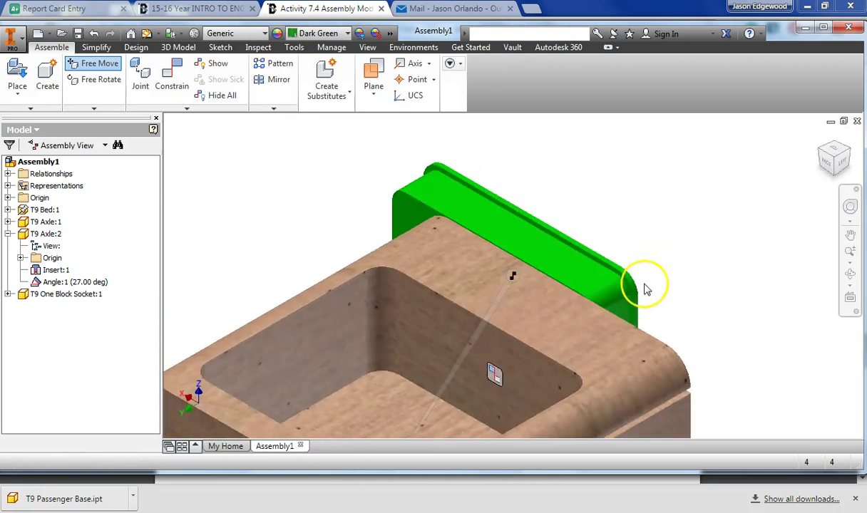
pyautogui.scroll(3, 644, 287)
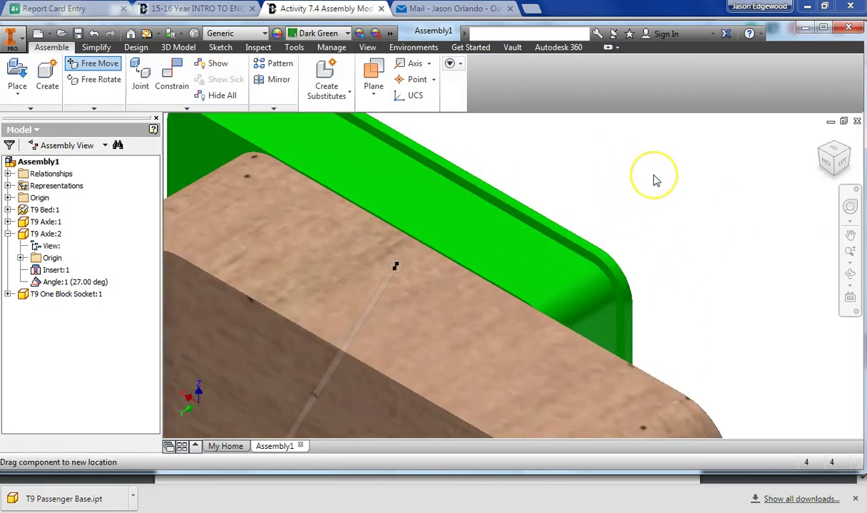
pyautogui.click(180, 75)
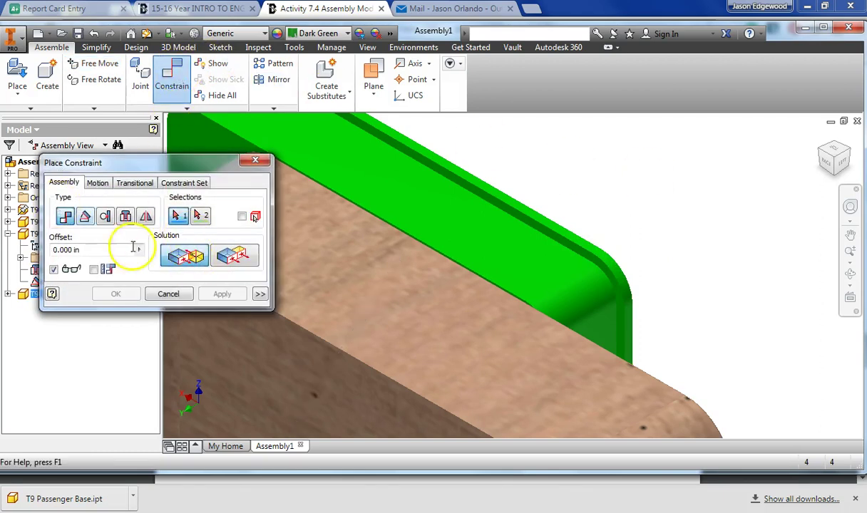
pyautogui.click(530, 270)
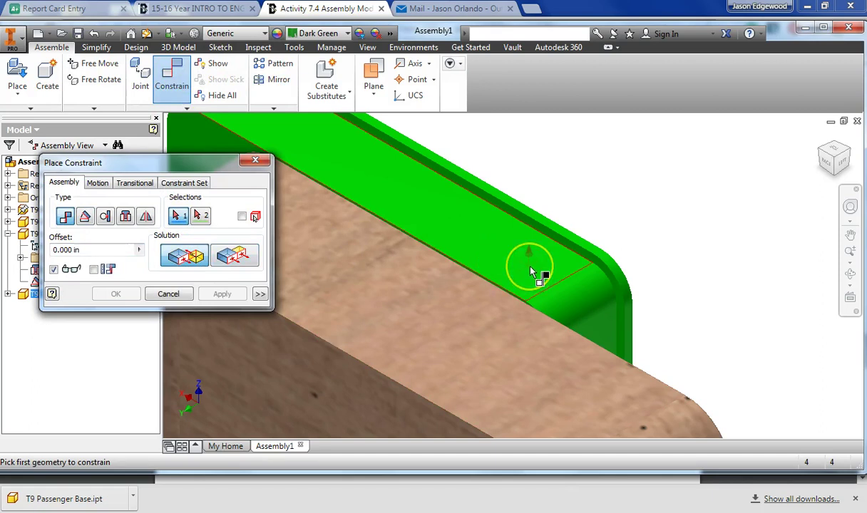
pyautogui.click(531, 271)
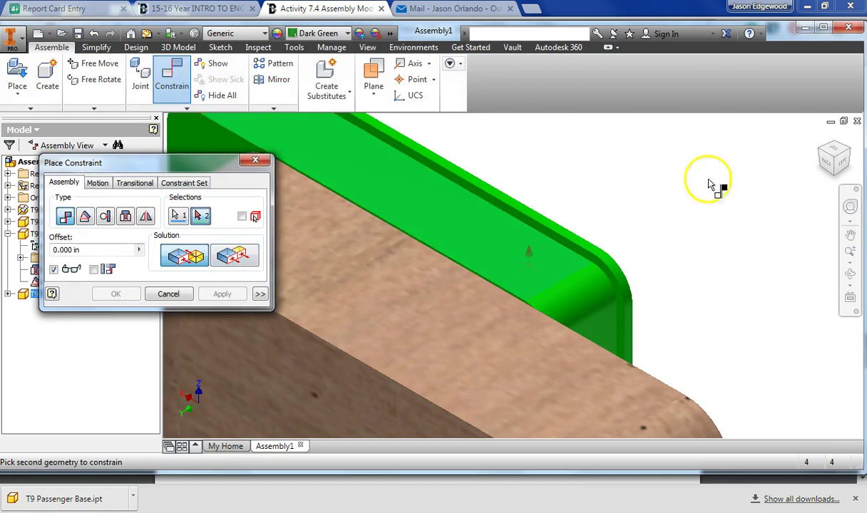
pyautogui.click(853, 156)
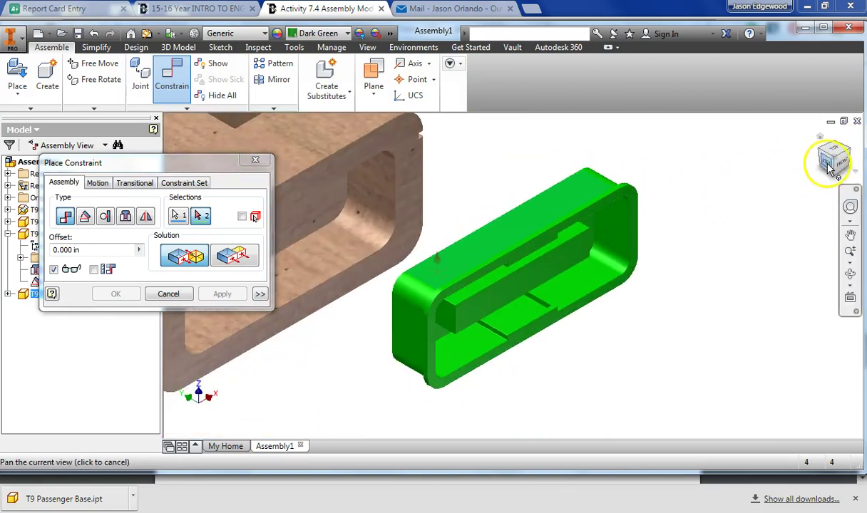
pyautogui.click(838, 173)
pyautogui.click(829, 123)
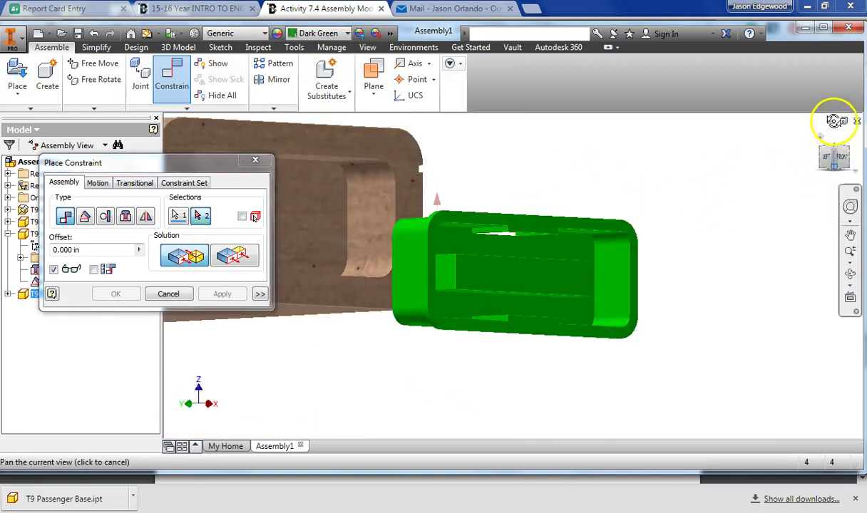
pyautogui.click(839, 169)
pyautogui.click(315, 170)
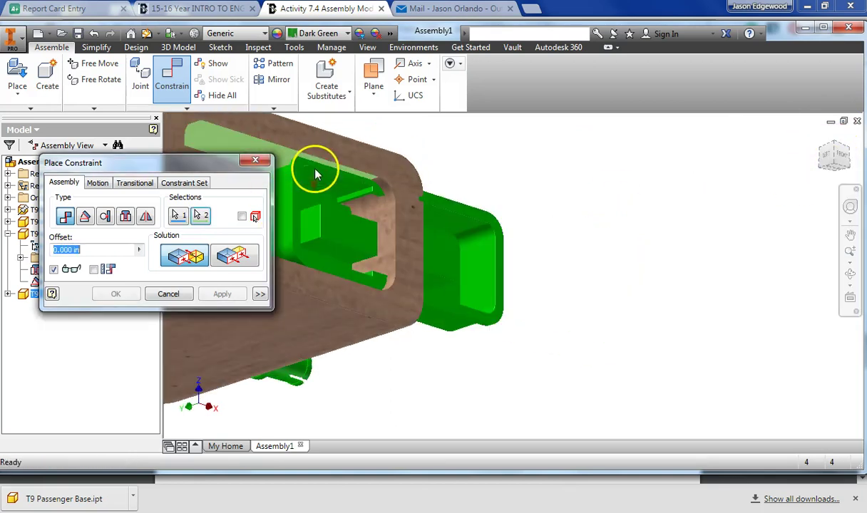
pyautogui.click(216, 294)
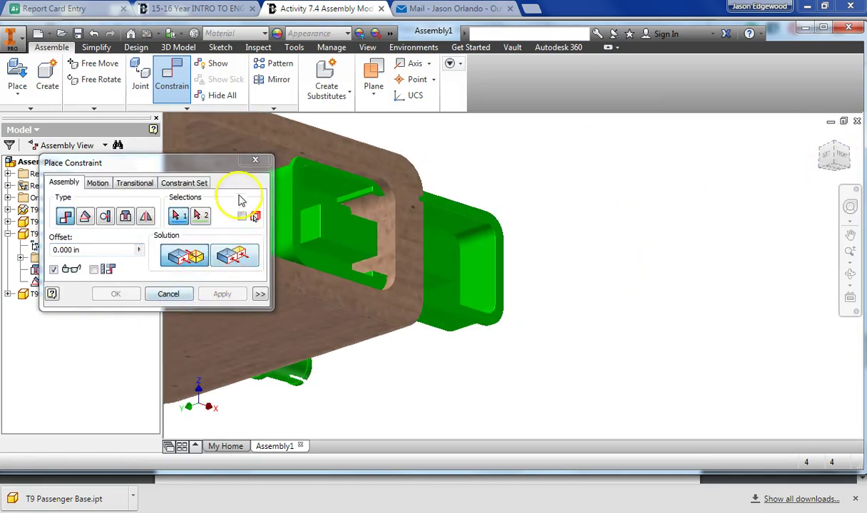
pyautogui.click(255, 160)
# - Slide the socket sideways within the pocket until it lines up with the bed's front opening
pyautogui.moveTo(445, 198); pyautogui.dragTo(311, 206)
pyautogui.scroll(-3, 376, 201)
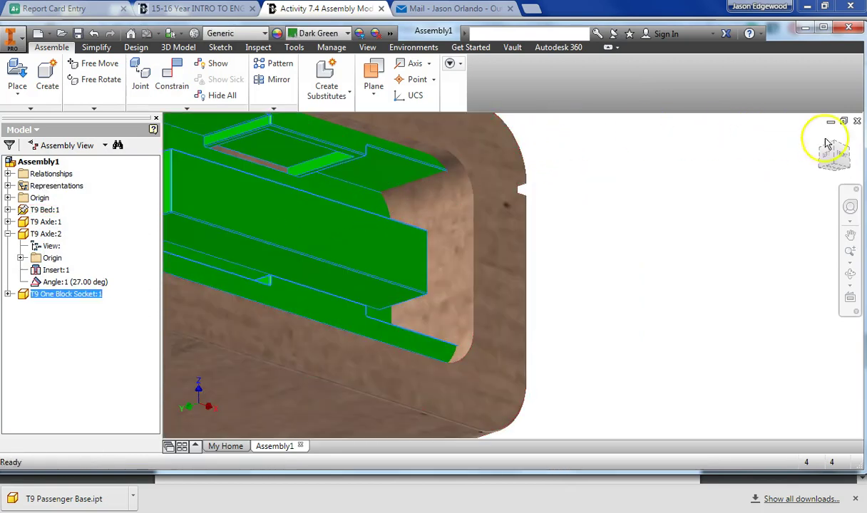
pyautogui.click(844, 159)
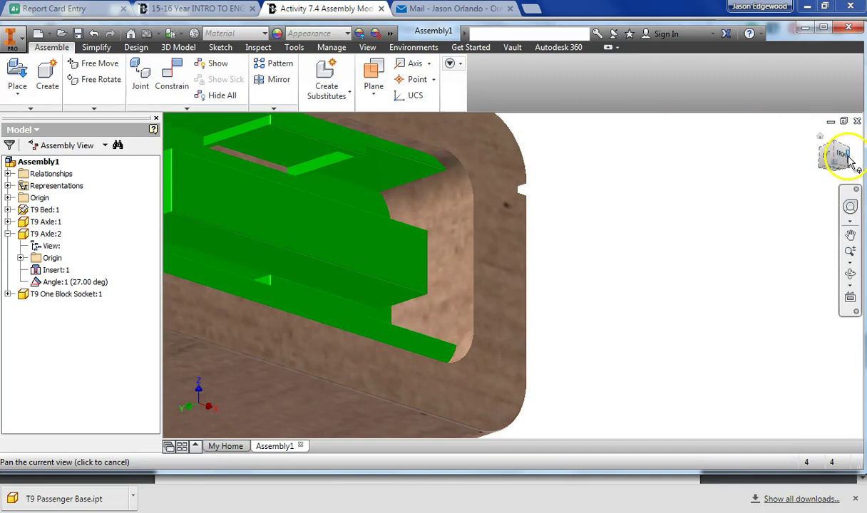
pyautogui.click(848, 160)
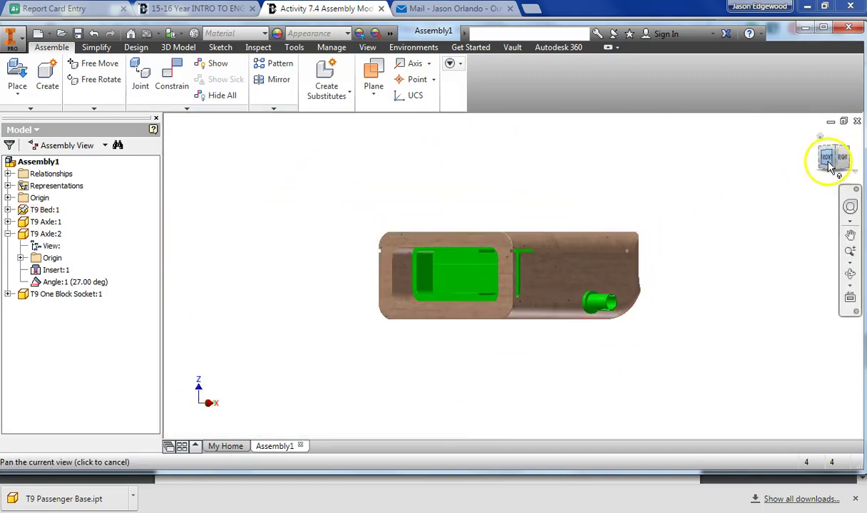
pyautogui.click(499, 280)
pyautogui.scroll(-5, 497, 281)
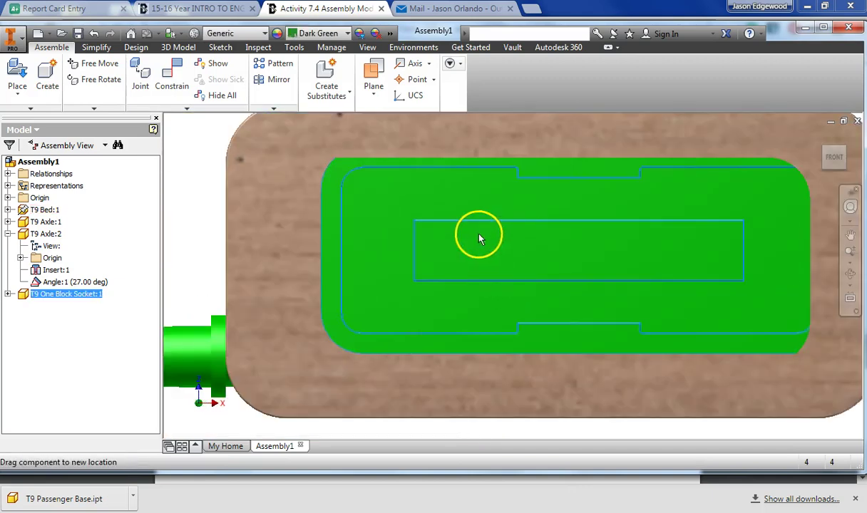
pyautogui.moveTo(479, 240); pyautogui.dragTo(453, 243)
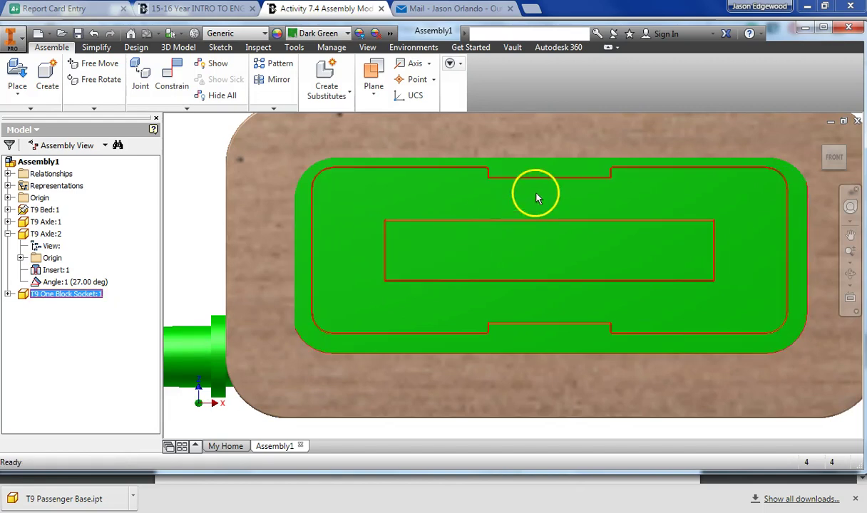
# - Nudge the socket sideways and examine how its edges and rounded corners fit the bed's front pocket
pyautogui.click(825, 156)
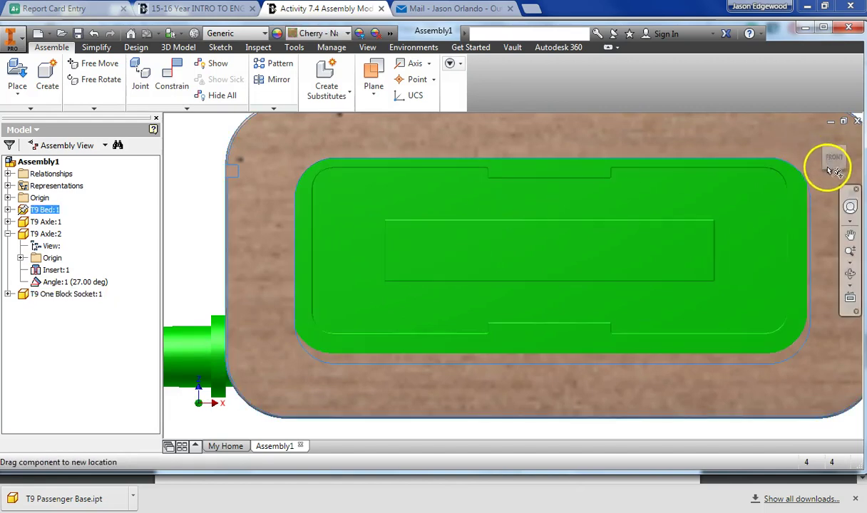
pyautogui.click(841, 157)
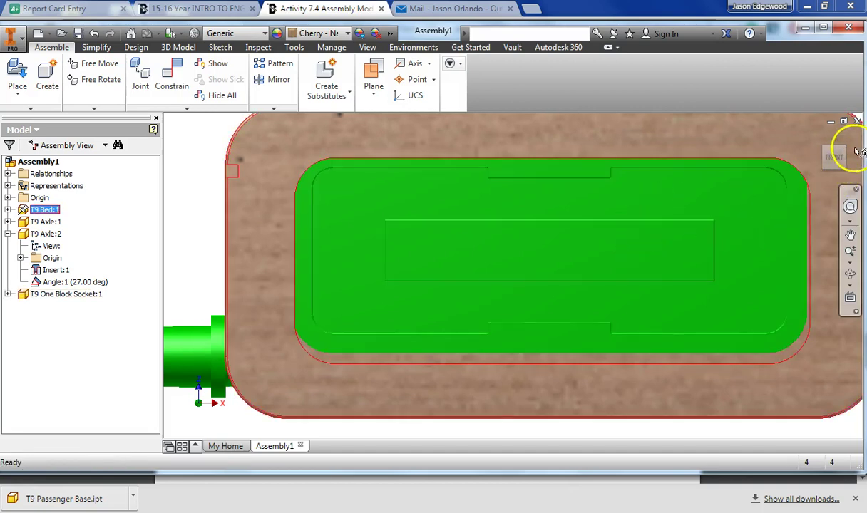
pyautogui.click(839, 156)
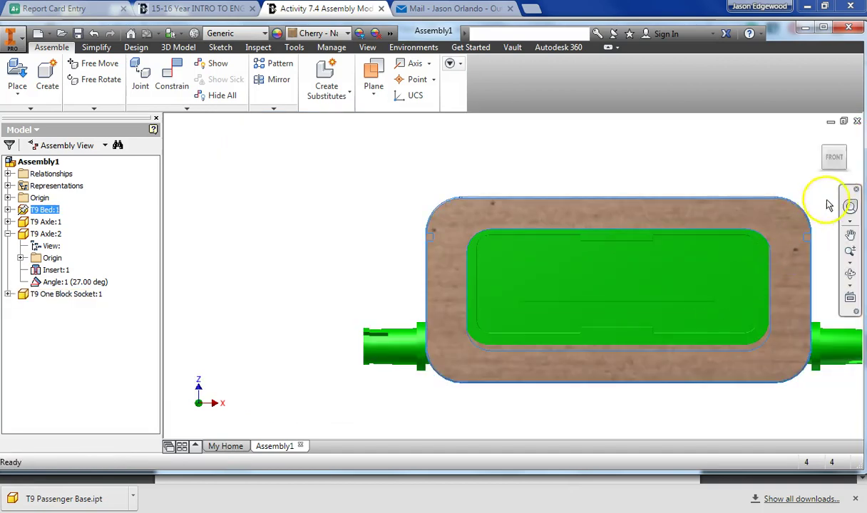
pyautogui.click(798, 158)
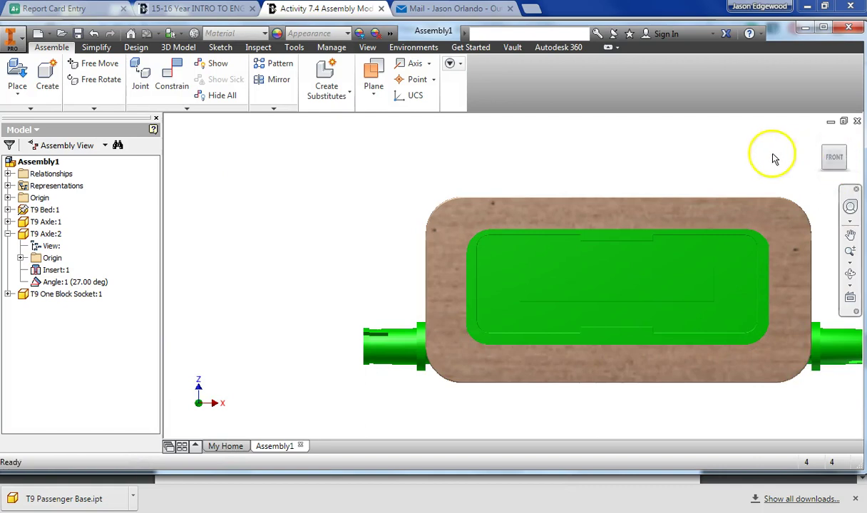
pyautogui.rightClick(508, 179)
pyautogui.click(640, 136)
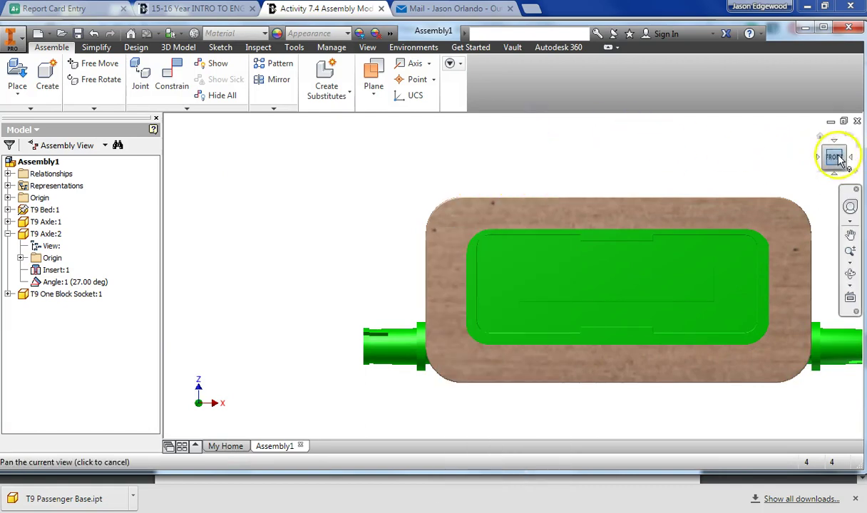
pyautogui.moveTo(846, 154); pyautogui.dragTo(831, 159)
pyautogui.scroll(-5, 568, 262)
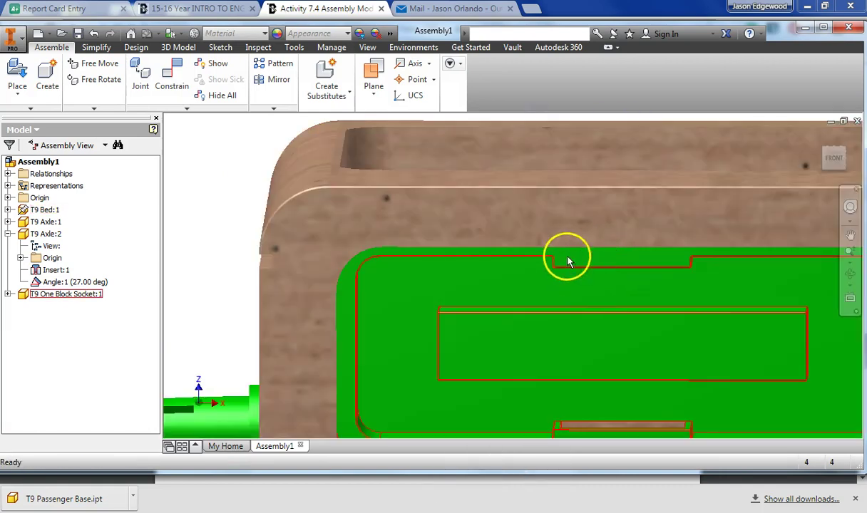
pyautogui.moveTo(449, 261)
pyautogui.mouseDown()
pyautogui.moveTo(425, 271)
pyautogui.moveTo(455, 280)
pyautogui.moveTo(441, 257)
pyautogui.mouseUp()
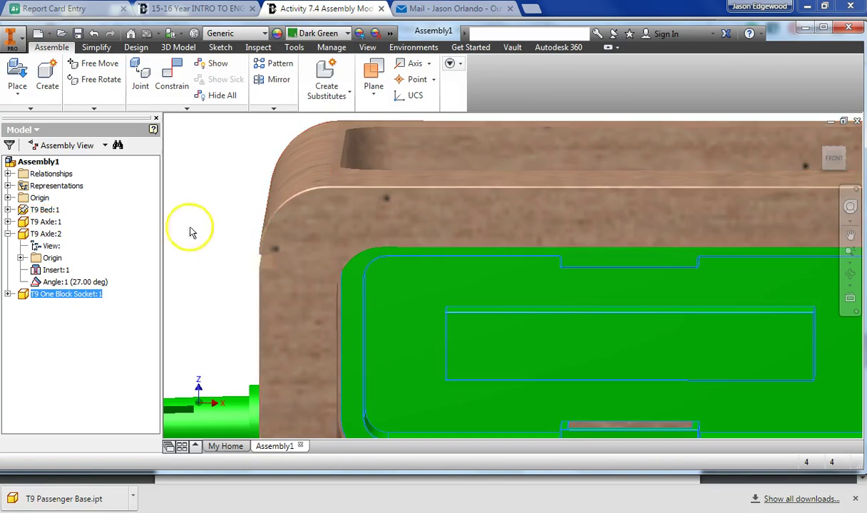
pyautogui.click(246, 219)
pyautogui.click(837, 162)
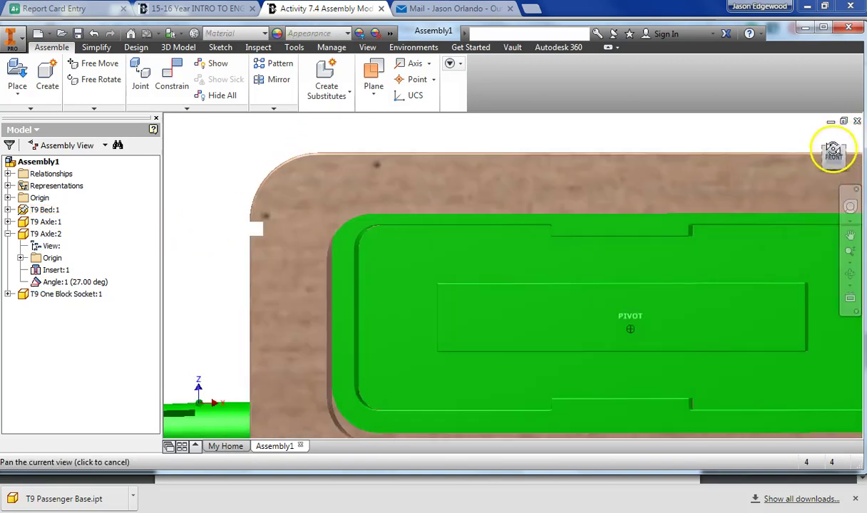
pyautogui.scroll(2, 356, 346)
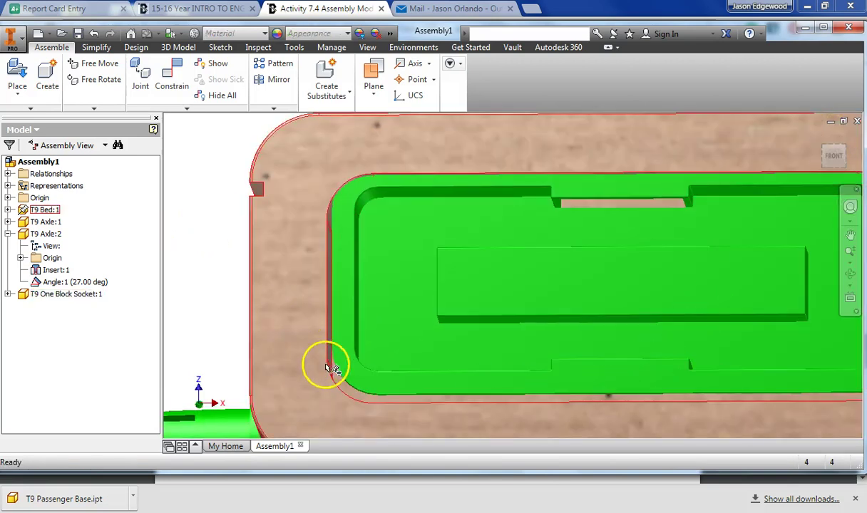
pyautogui.scroll(-4, 328, 364)
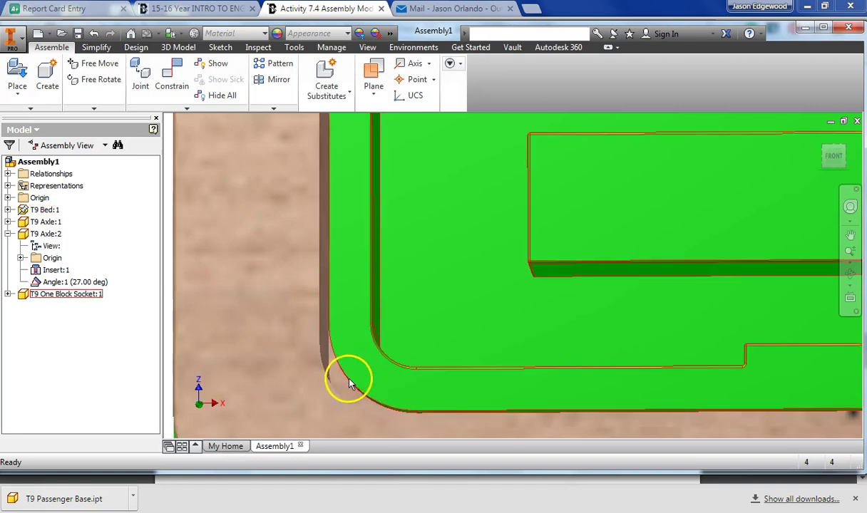
pyautogui.scroll(2, 353, 381)
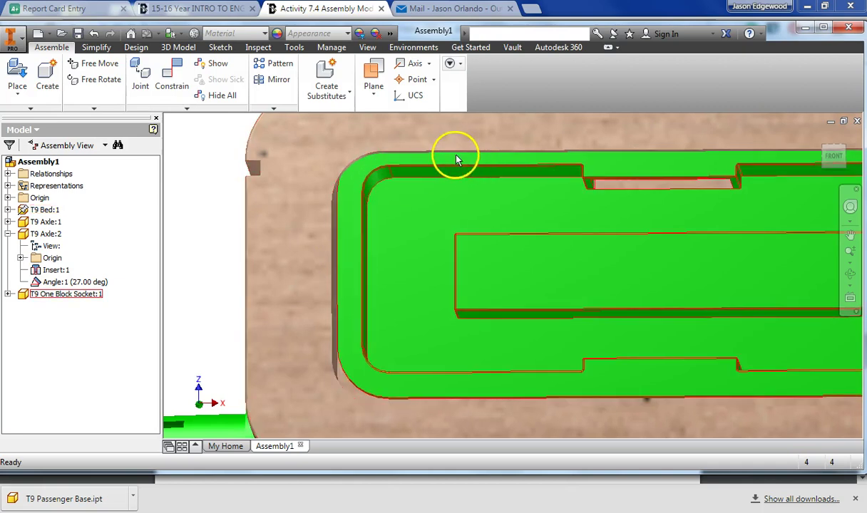
# - Undo the socket's sideways moves and its mate to the pocket's upper inner wall
pyautogui.click(93, 34)
pyautogui.click(93, 34)
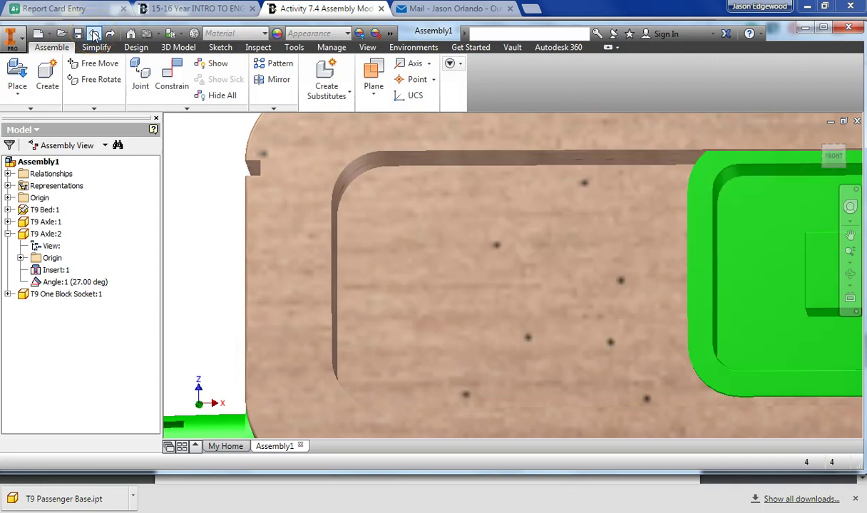
pyautogui.click(94, 34)
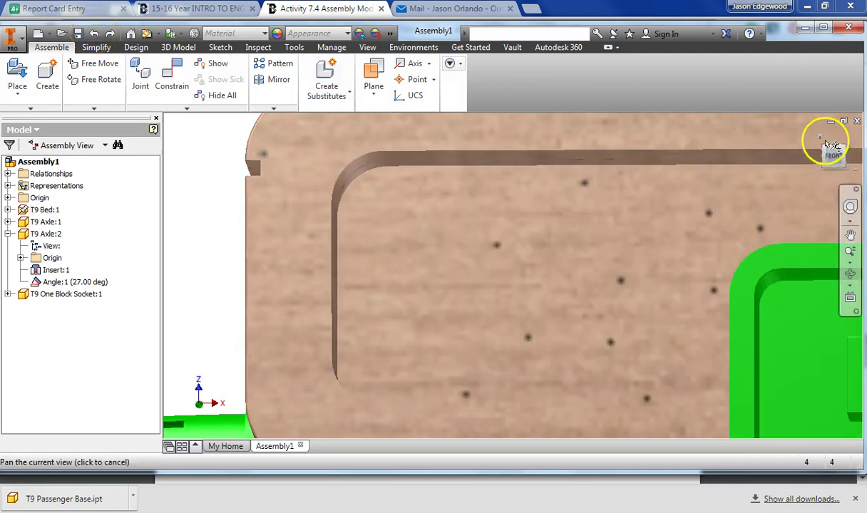
# - Expand the One Block Socket in the model tree and check which faces its remaining mate constraint joins
pyautogui.click(821, 139)
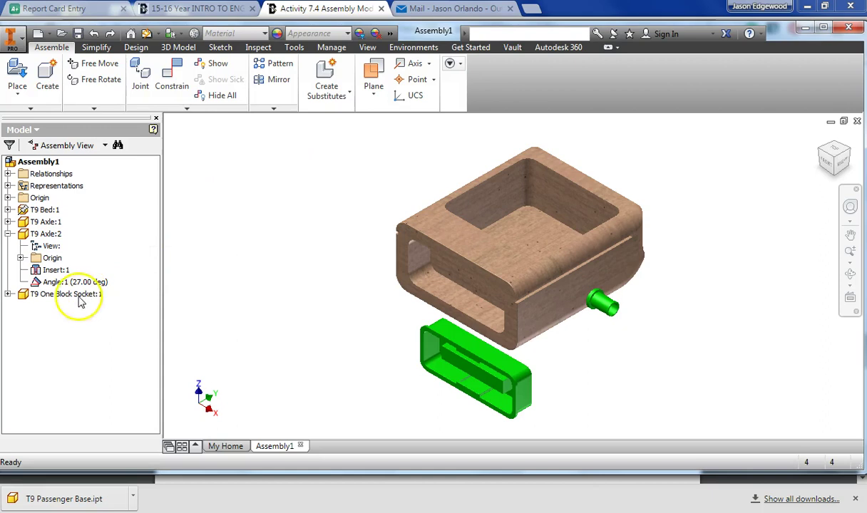
pyautogui.click(7, 294)
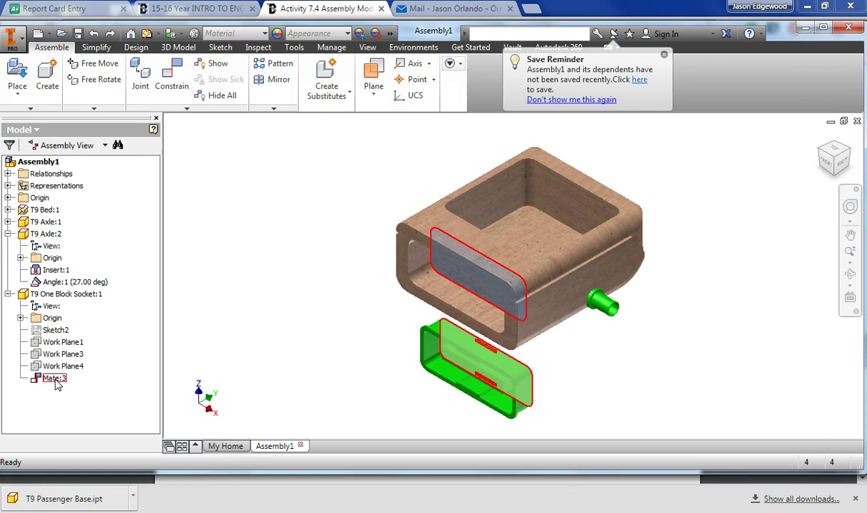
pyautogui.click(251, 308)
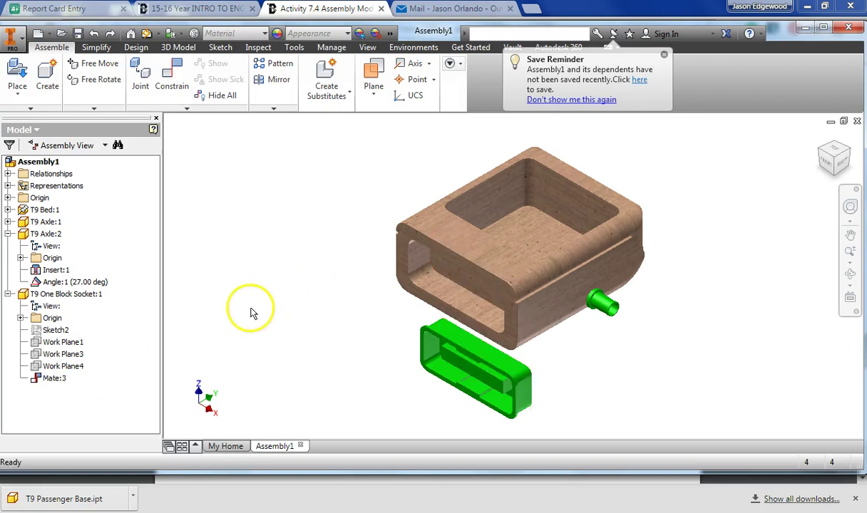
# - Mate the narrow top face of the One Block Socket's rim to the upper inner wall of the bed's front pocket with zero offset
pyautogui.click(171, 81)
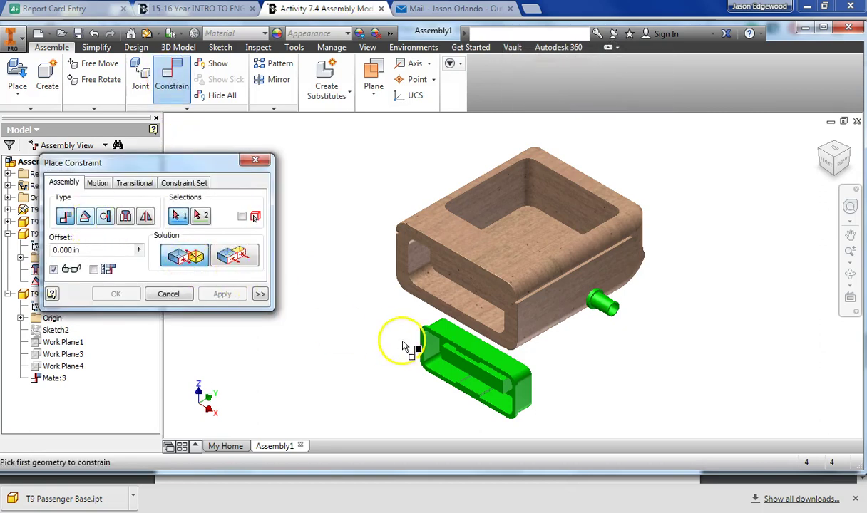
pyautogui.scroll(3, 403, 347)
pyautogui.scroll(3, 499, 315)
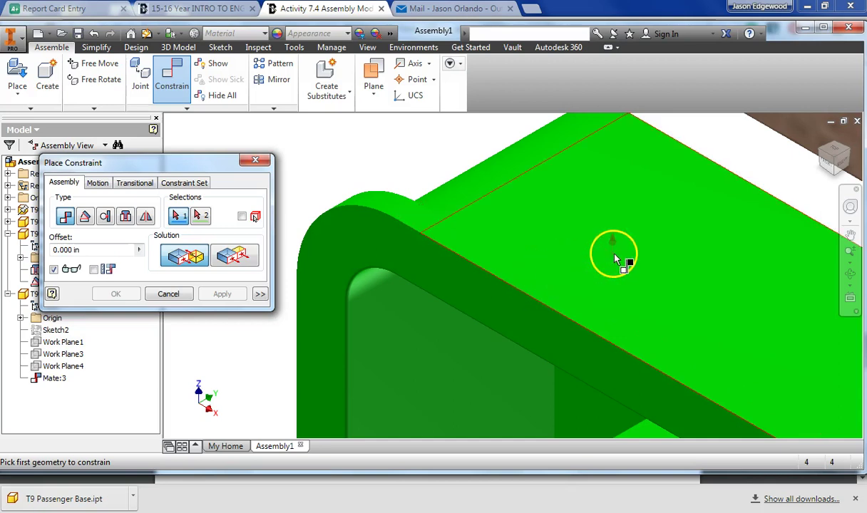
pyautogui.click(548, 292)
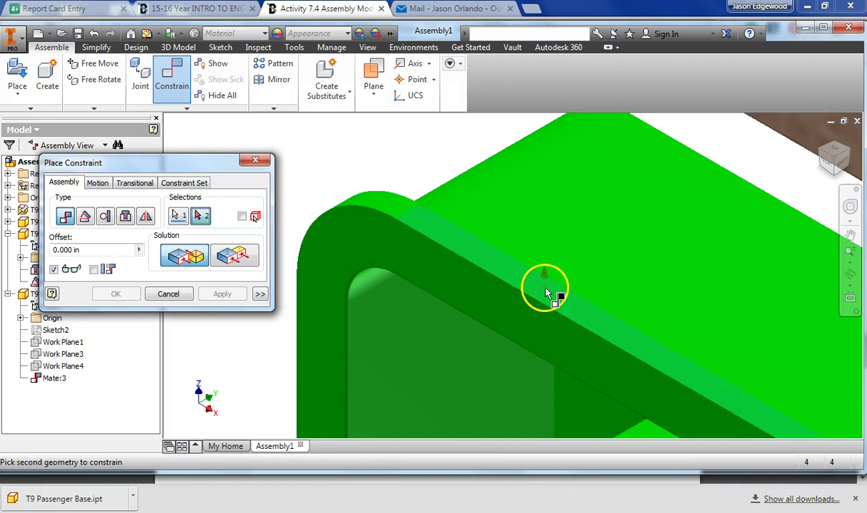
pyautogui.click(835, 178)
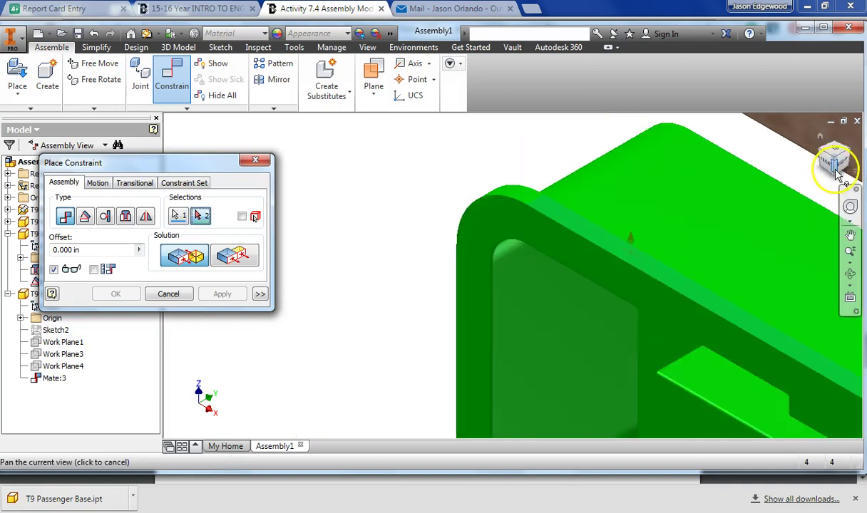
pyautogui.click(835, 178)
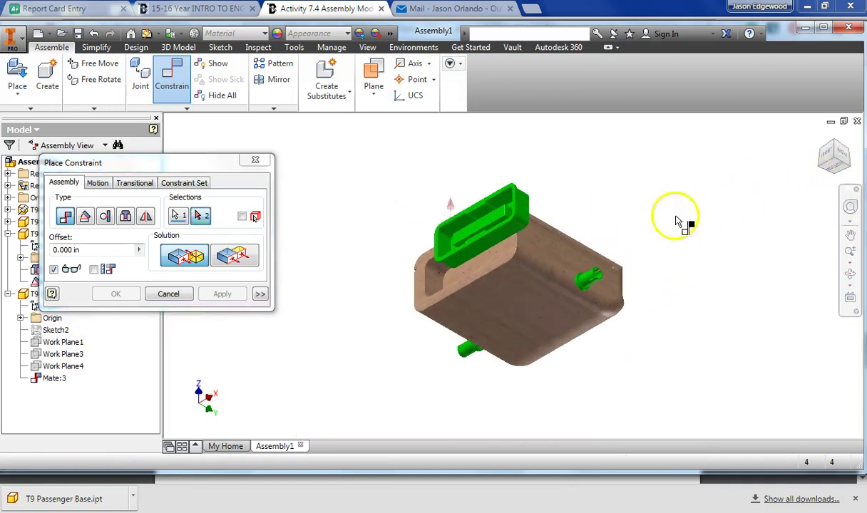
pyautogui.scroll(5, 426, 213)
pyautogui.scroll(-2, 421, 191)
pyautogui.moveTo(421, 191); pyautogui.dragTo(449, 267, button='middle')
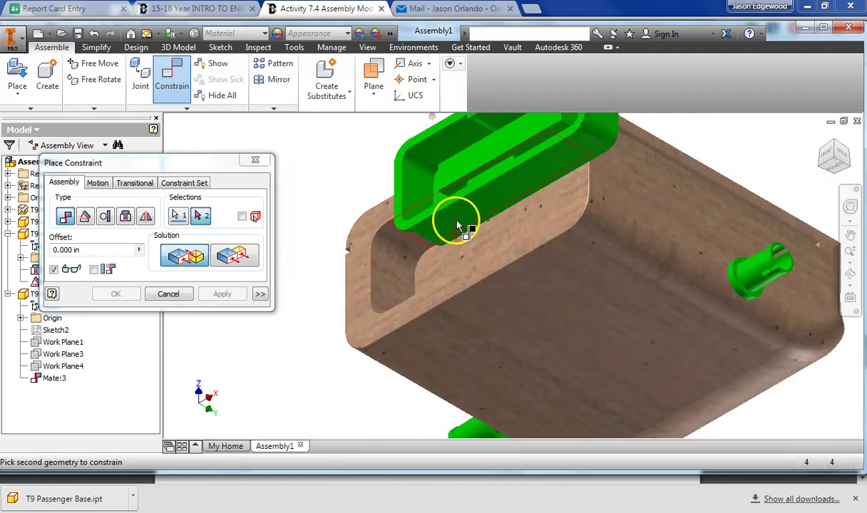
pyautogui.click(420, 239)
pyautogui.click(222, 293)
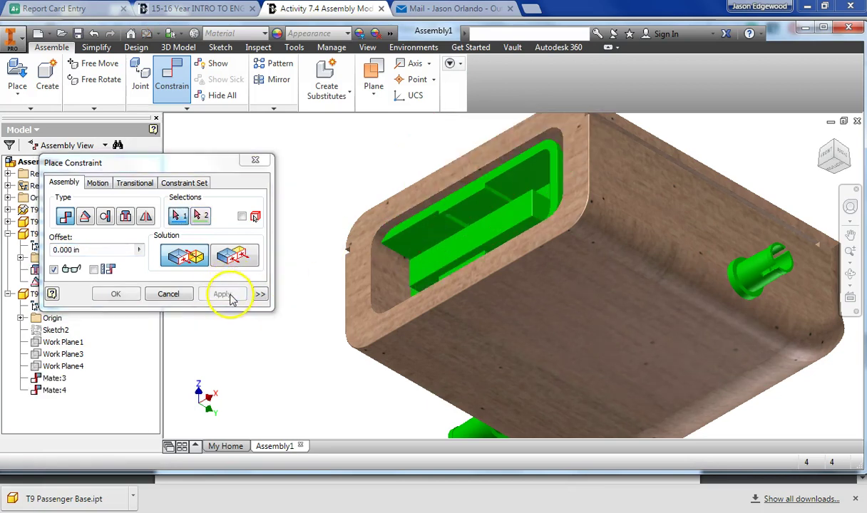
pyautogui.click(256, 160)
# - Pull the socket clear of the bed and mate its rim's narrow end face to the matching side wall inside the pocket with zero offset
pyautogui.moveTo(458, 215); pyautogui.dragTo(180, 326)
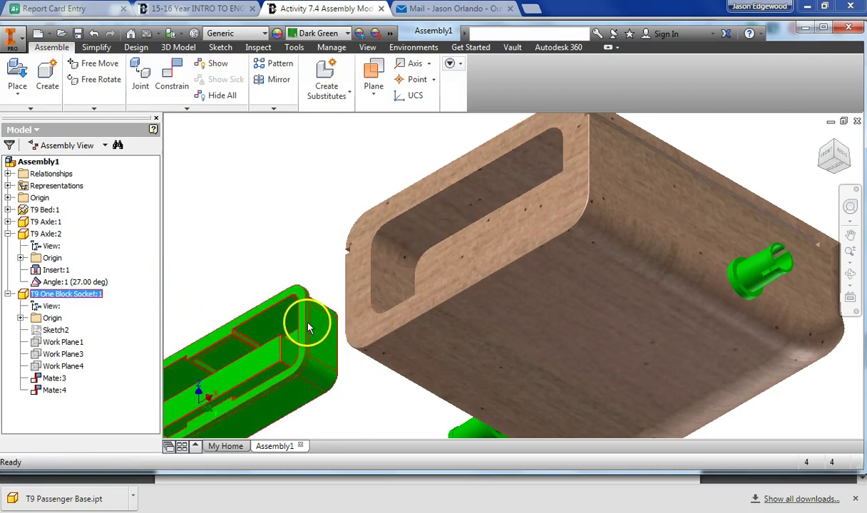
pyautogui.scroll(3, 308, 327)
pyautogui.scroll(-5, 310, 327)
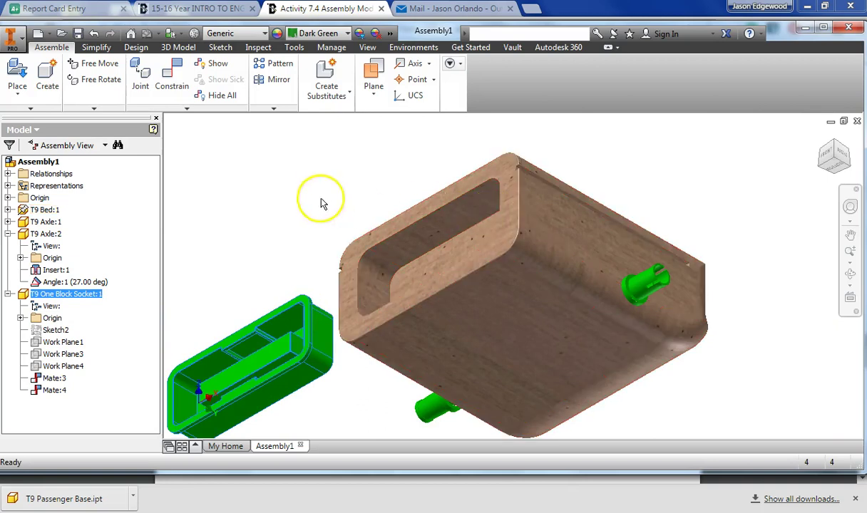
pyautogui.click(173, 80)
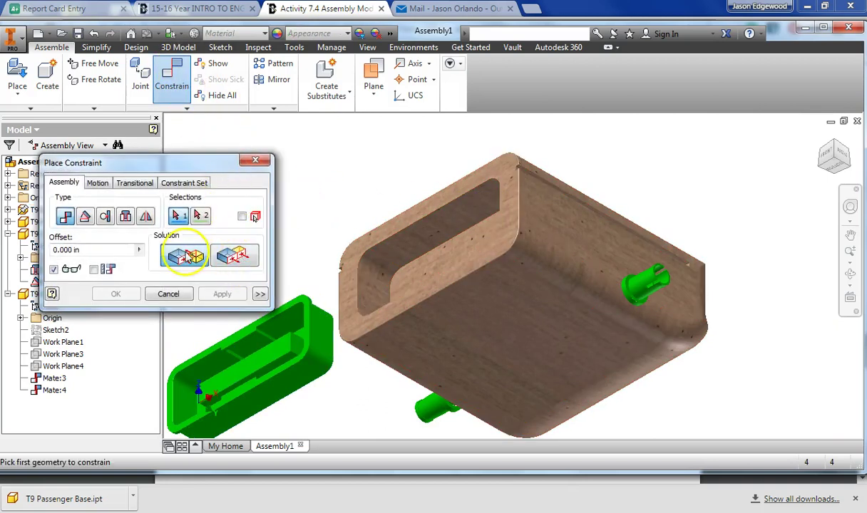
pyautogui.scroll(5, 305, 329)
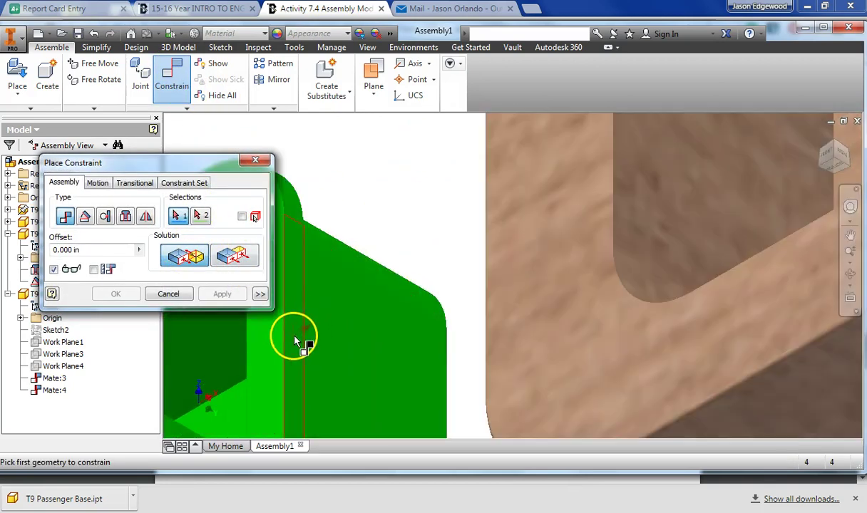
pyautogui.click(297, 342)
pyautogui.scroll(-5, 360, 252)
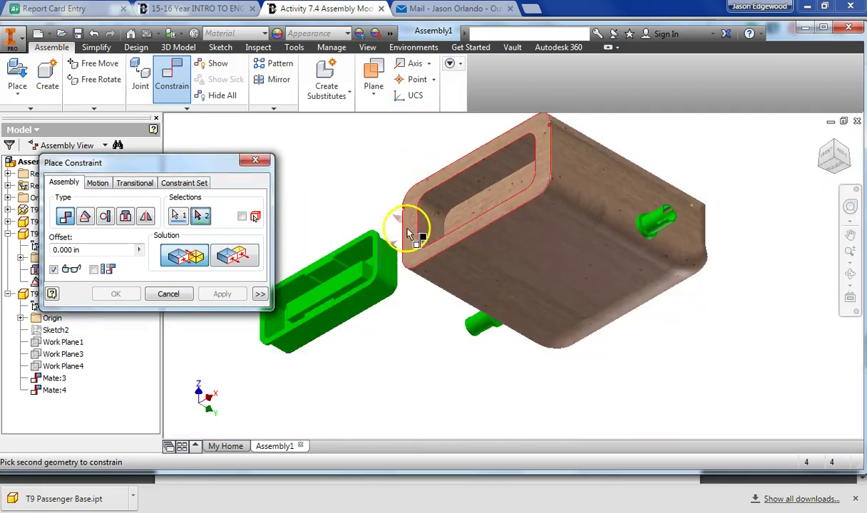
pyautogui.click(837, 168)
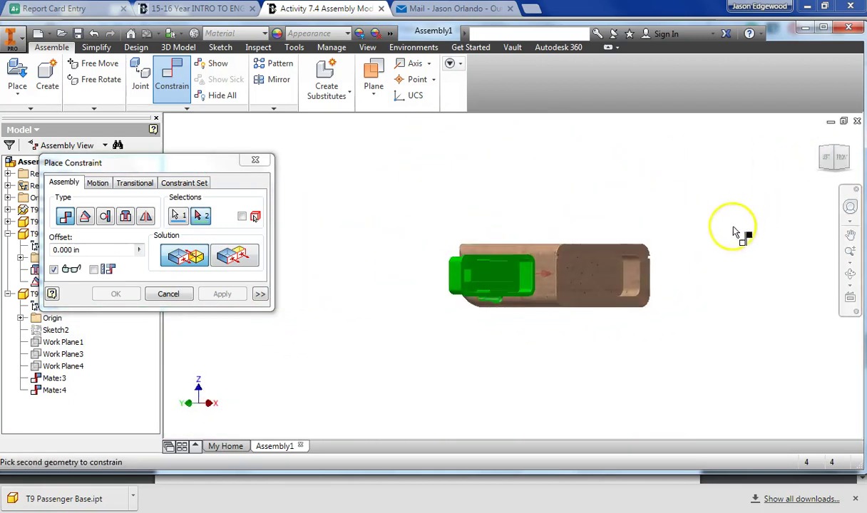
pyautogui.scroll(5, 633, 289)
pyautogui.click(640, 282)
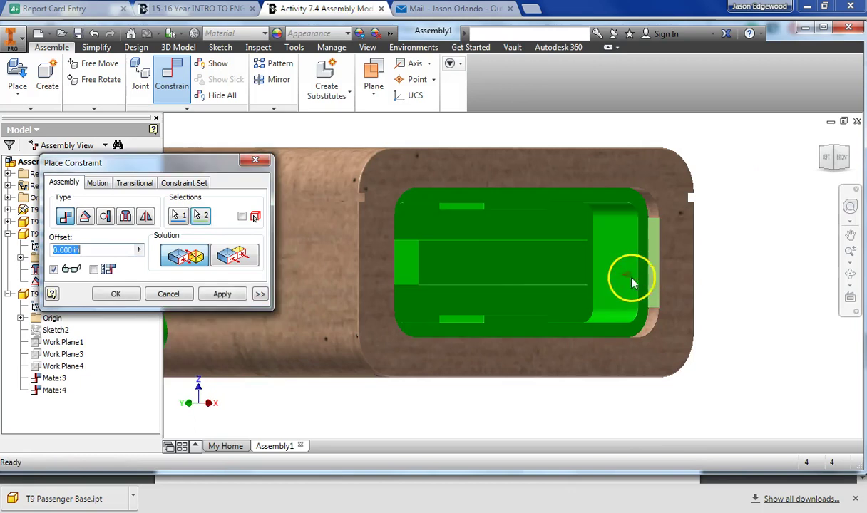
pyautogui.click(222, 293)
pyautogui.click(255, 159)
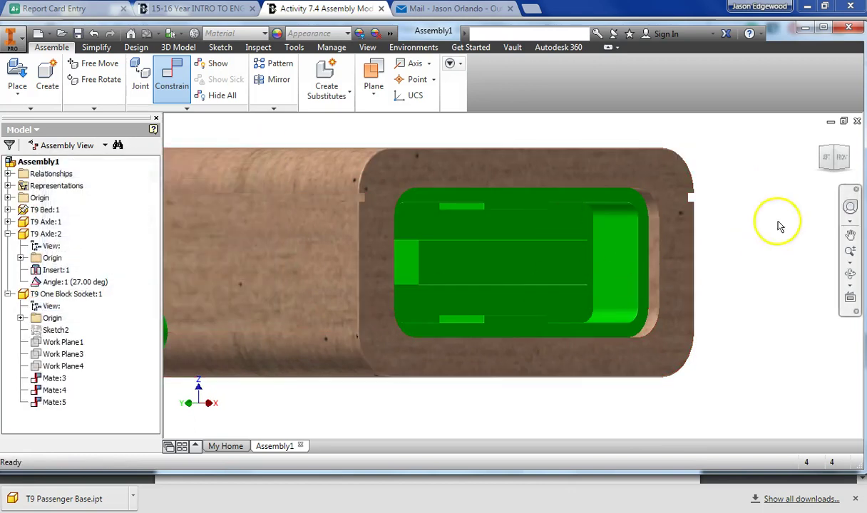
# - Run an interference analysis with the One Block Socket as set 1 and the T9 Bed as set 2
pyautogui.press('F2')
pyautogui.click(842, 154)
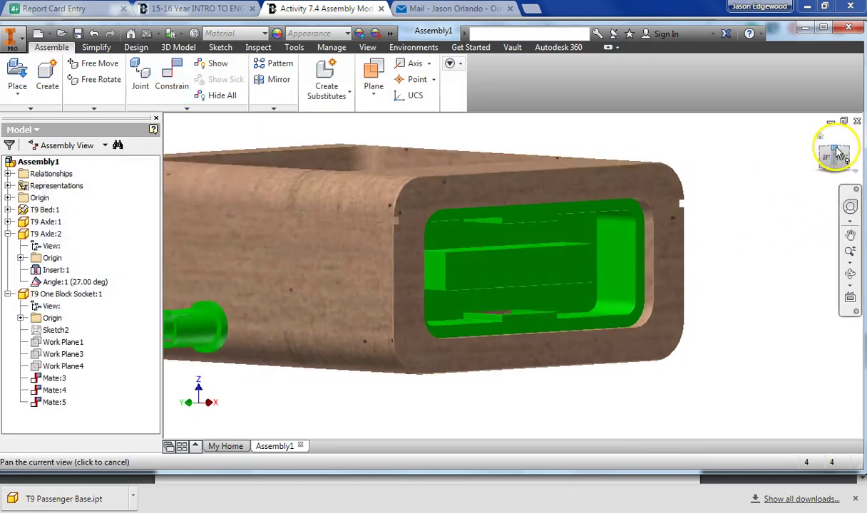
pyautogui.click(853, 156)
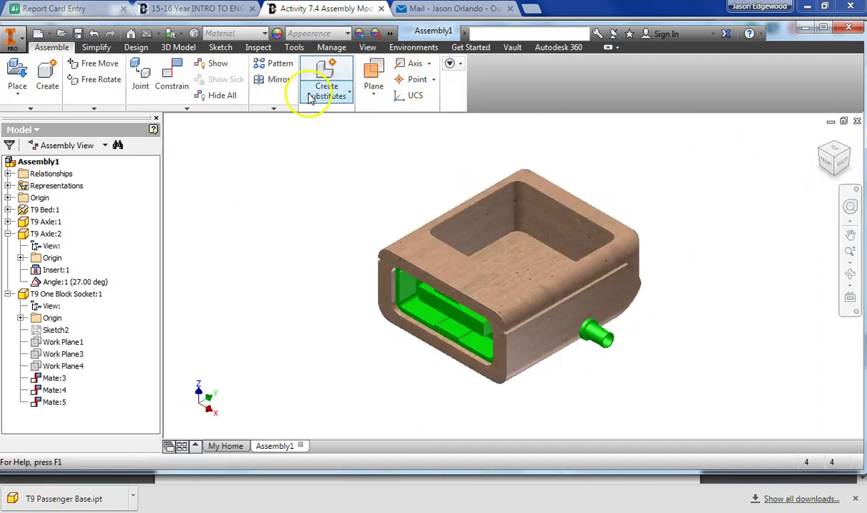
pyautogui.click(261, 49)
pyautogui.click(24, 77)
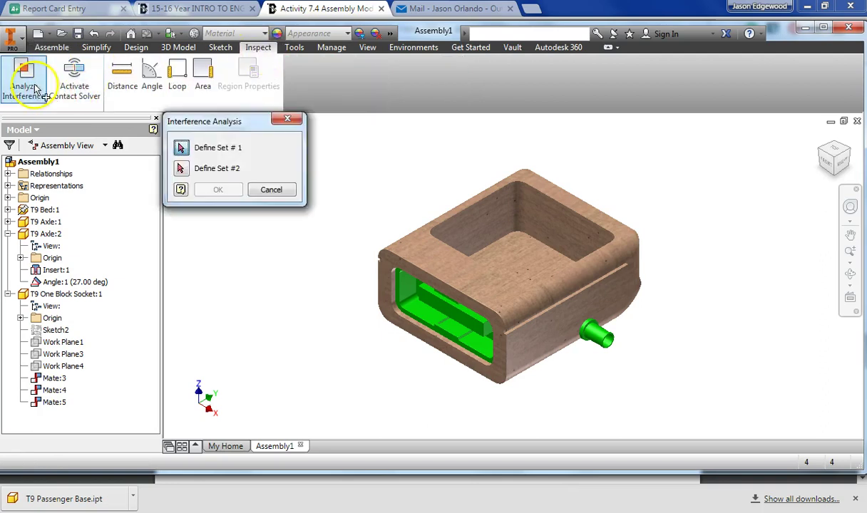
pyautogui.click(460, 322)
pyautogui.click(180, 168)
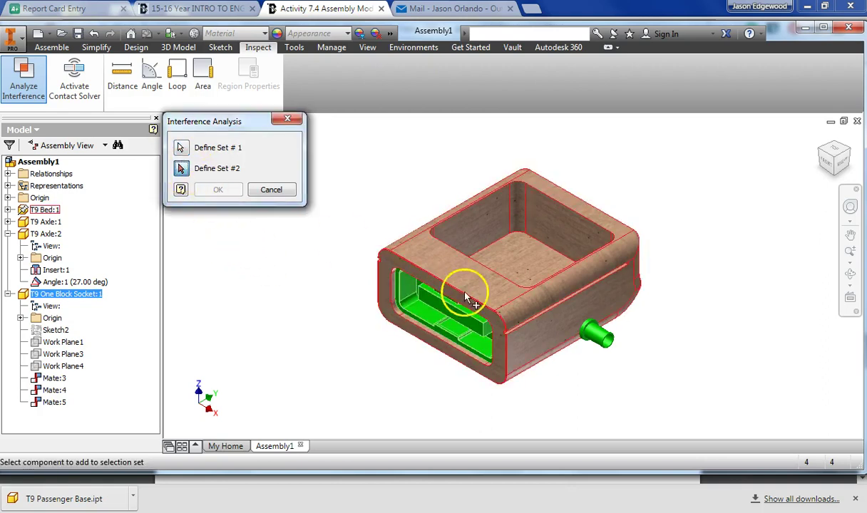
pyautogui.click(501, 300)
pyautogui.click(218, 190)
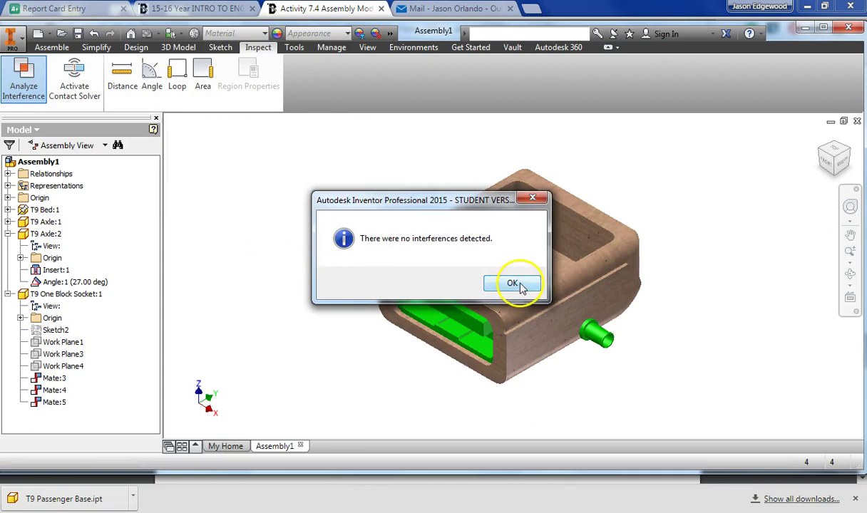
pyautogui.click(514, 284)
# - Run an interference analysis between the second T9 Axle and the T9 Bed, and examine where the axle enters the bed
pyautogui.scroll(5, 441, 329)
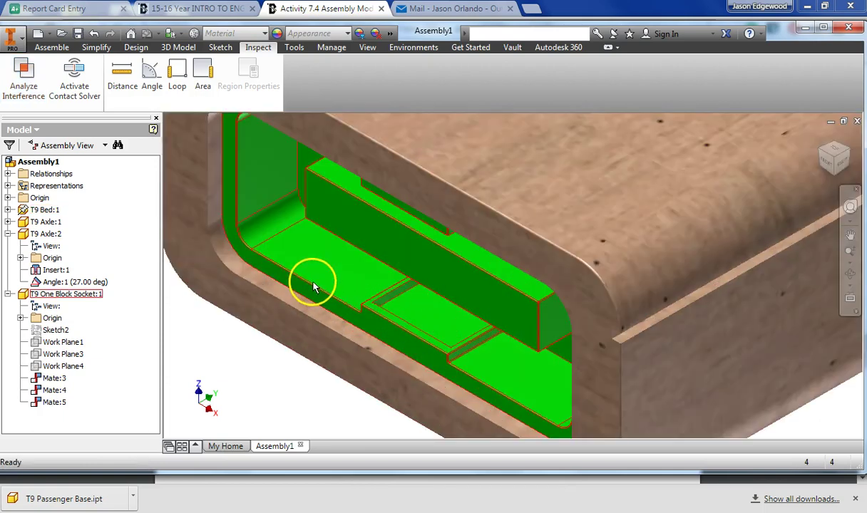
pyautogui.scroll(-5, 310, 283)
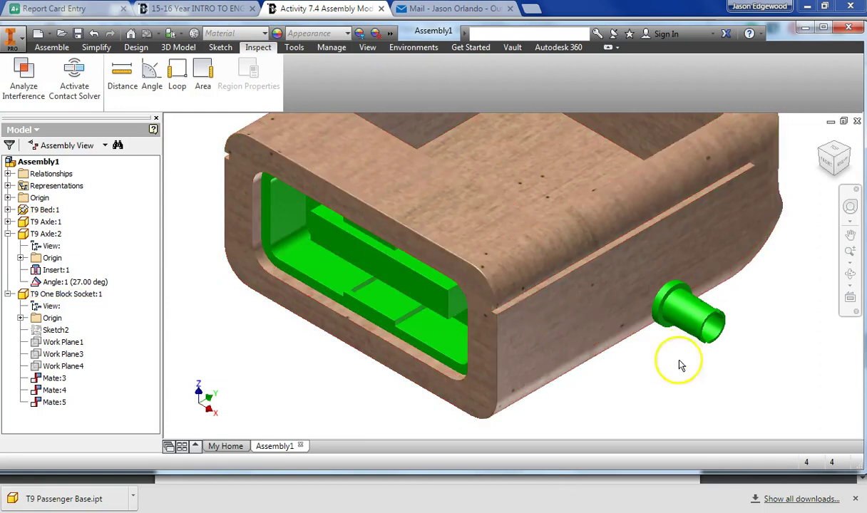
pyautogui.scroll(-3, 628, 385)
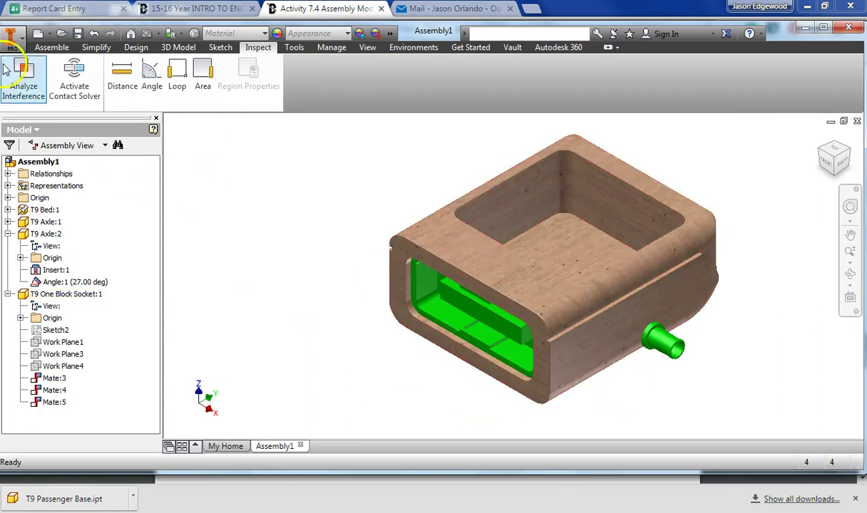
pyautogui.click(43, 89)
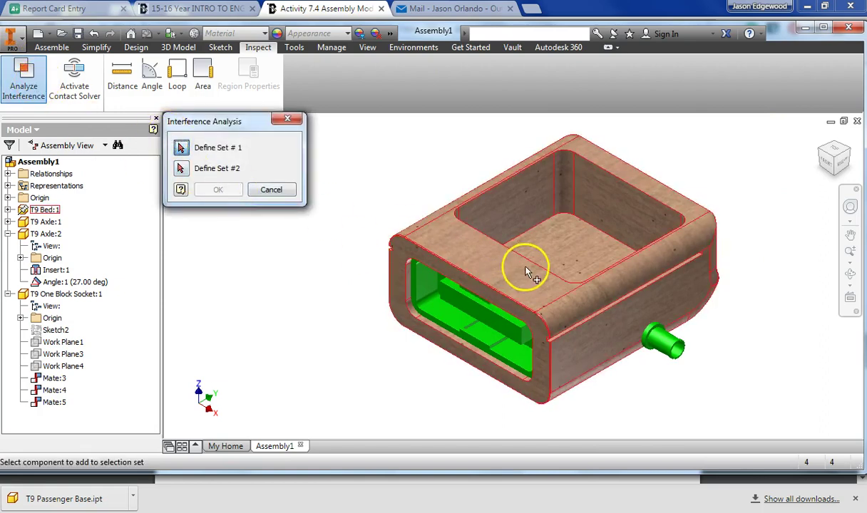
pyautogui.click(663, 342)
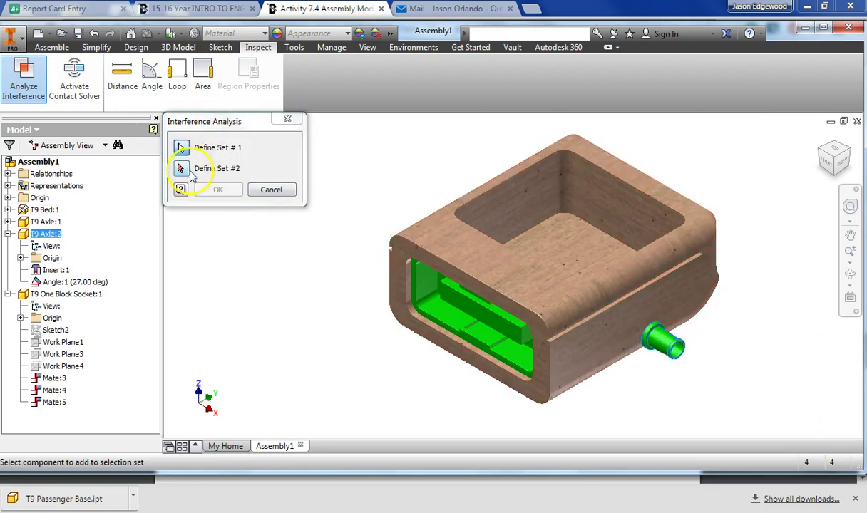
pyautogui.click(640, 315)
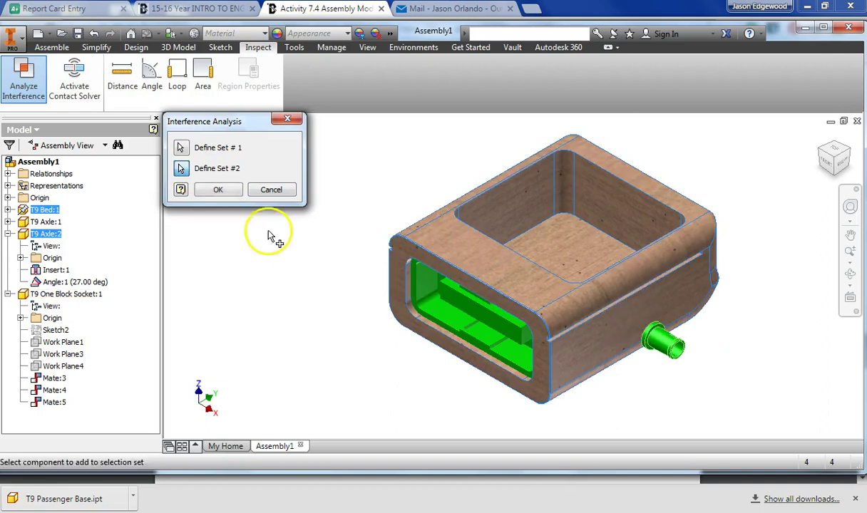
pyautogui.click(218, 190)
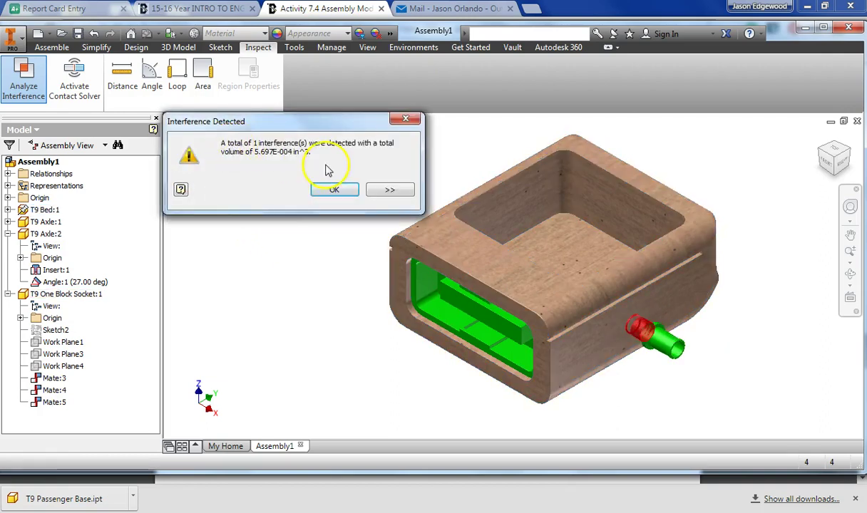
pyautogui.scroll(-5, 649, 341)
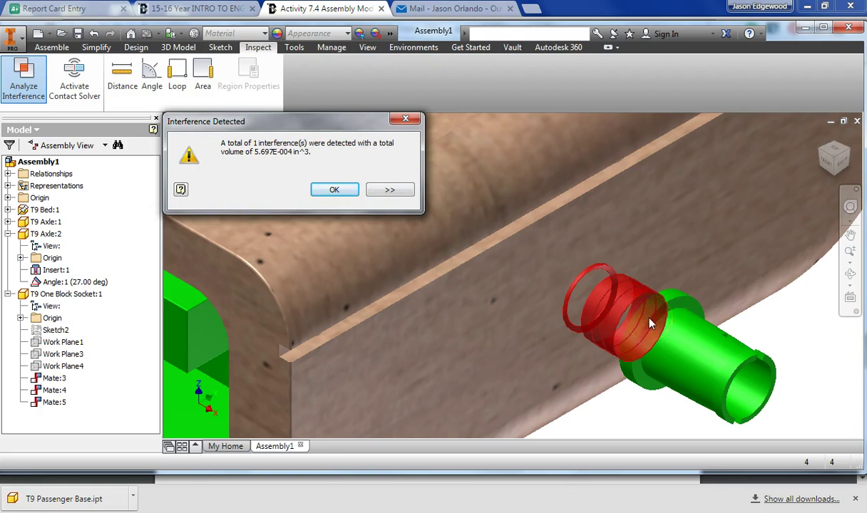
pyautogui.moveTo(648, 323); pyautogui.dragTo(739, 367)
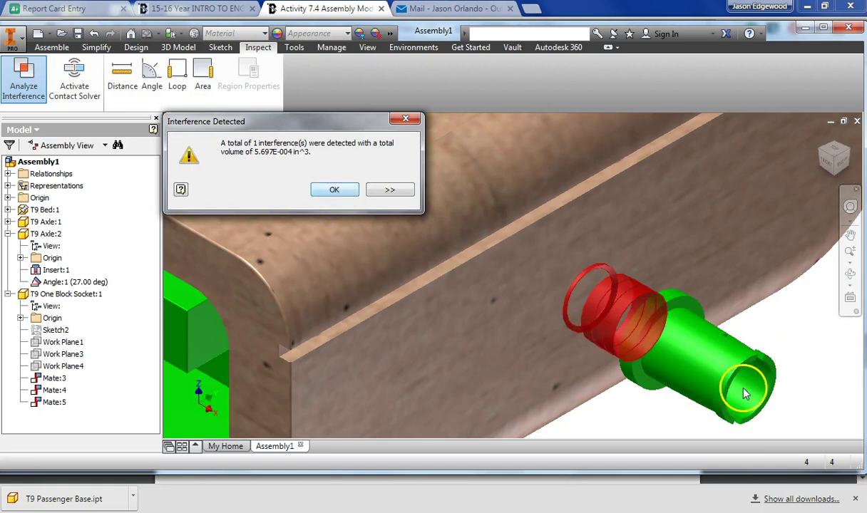
pyautogui.click(347, 191)
pyautogui.scroll(-5, 623, 354)
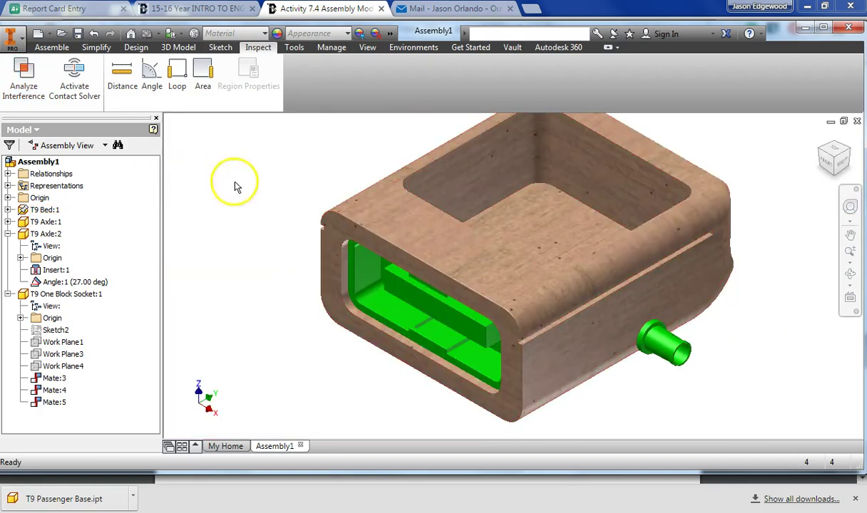
pyautogui.scroll(-4, 285, 198)
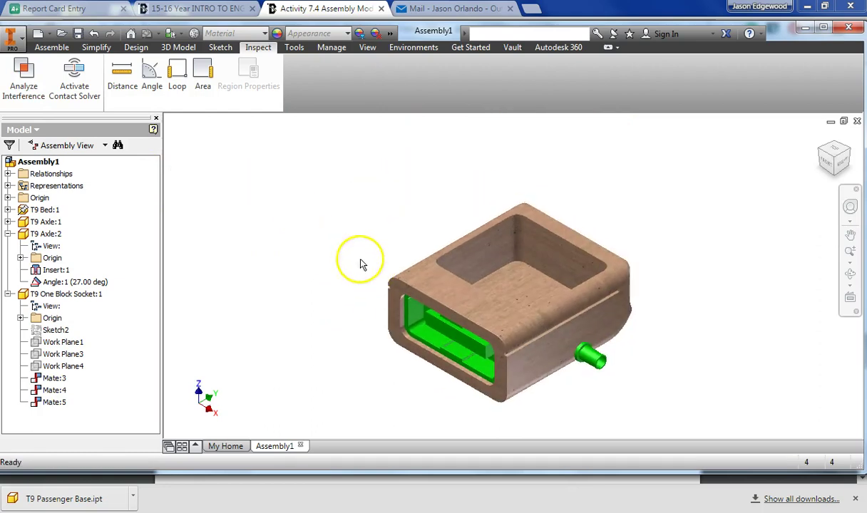
pyautogui.hotkey('alt', 'Tab')
pyautogui.hotkey('alt', 'Tab')
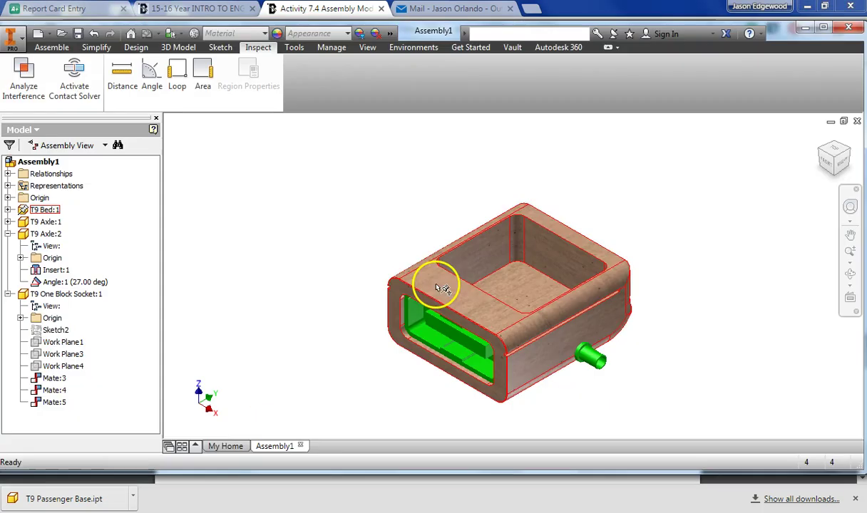